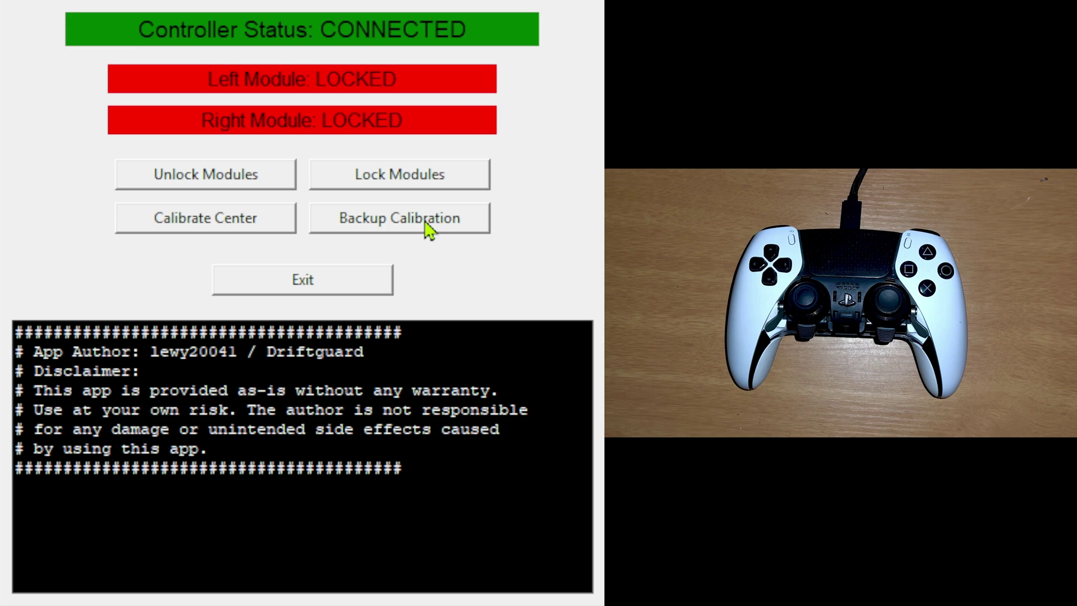
Unlock the controller's stick modules and calibrate the stick center
{"action": "left_click", "coordinate": [231, 189]}
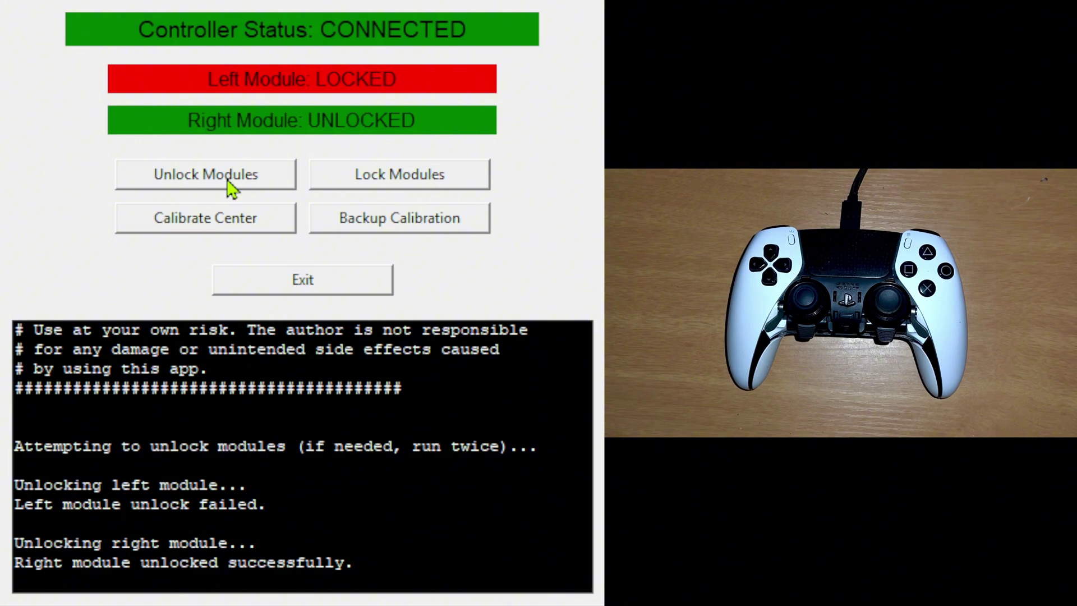
{"action": "left_click", "coordinate": [213, 224]}
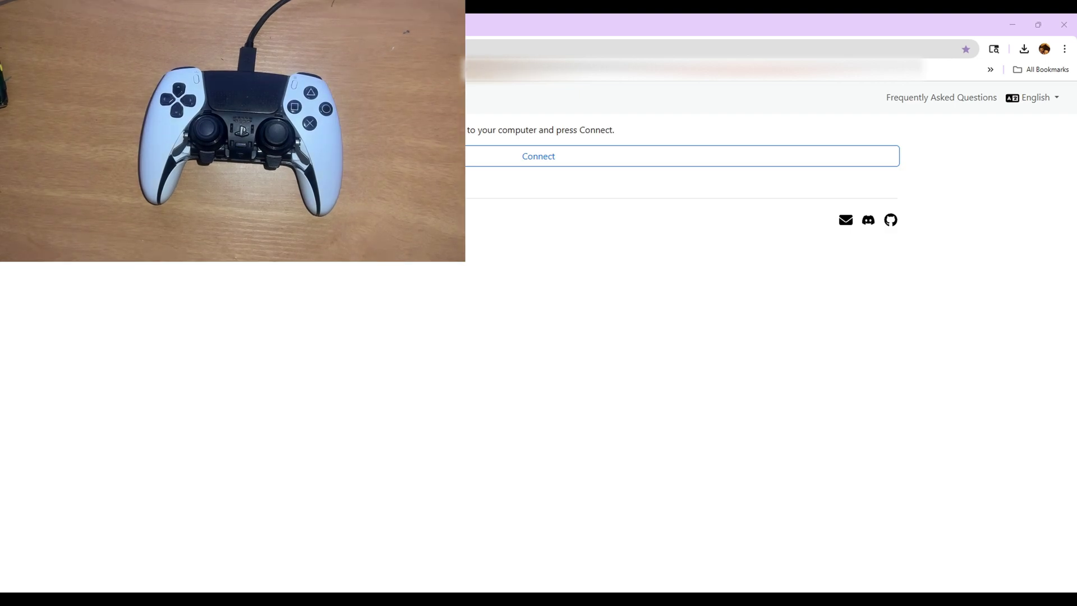
Switch to the browser calibration page, connect the controller, accept the experimental-feature notice, and turn on the circularity check
{"action": "left_click", "coordinate": [557, 162]}
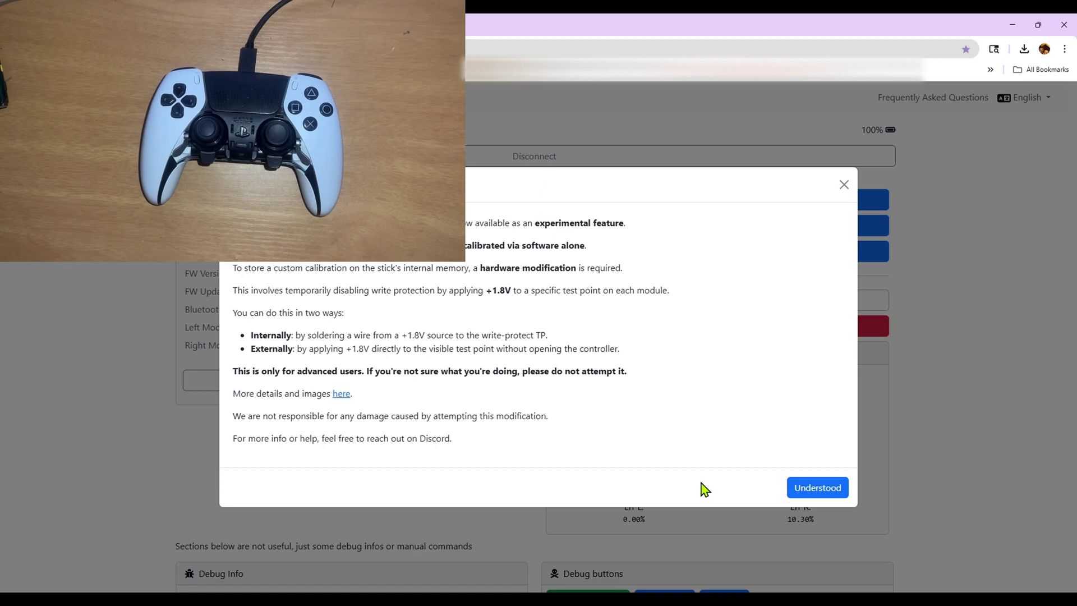
{"action": "left_click", "coordinate": [816, 494]}
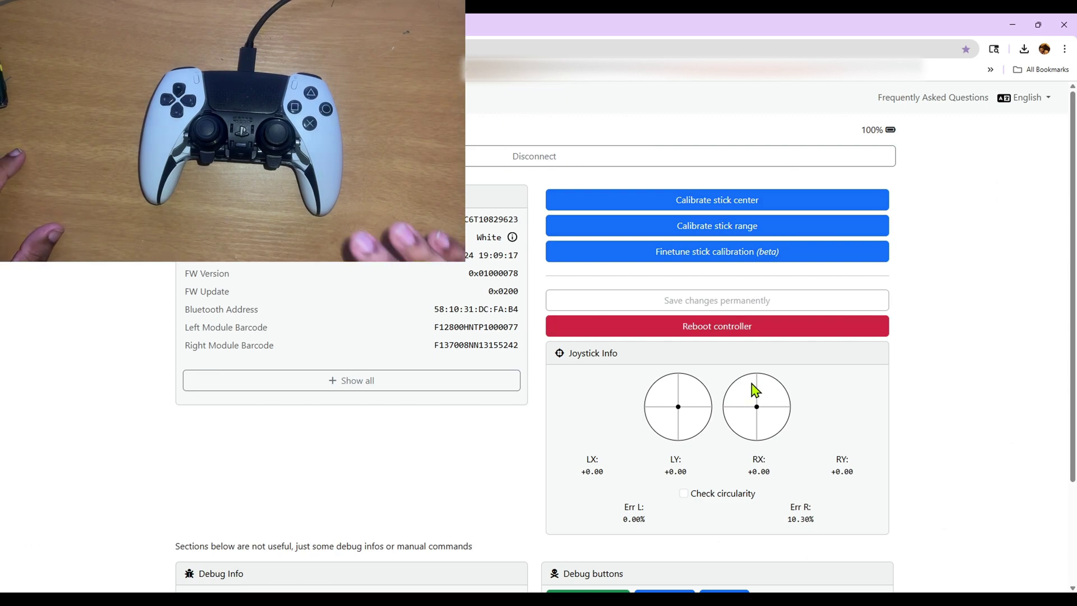
{"action": "left_click", "coordinate": [696, 496]}
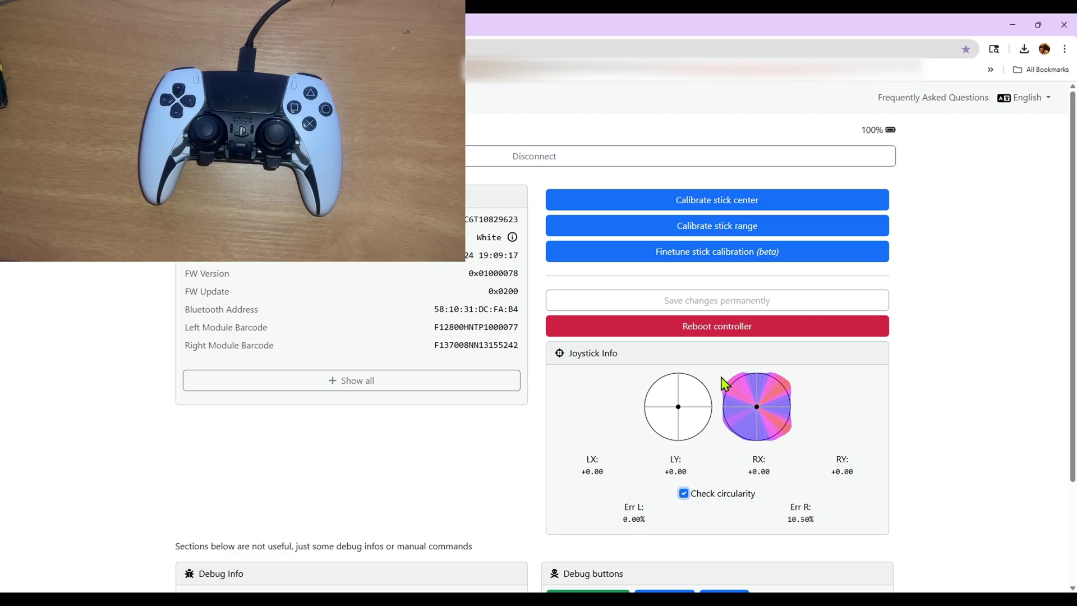
Open the stick calibration fine-tuning and set the right stick's upper limit to 300
{"action": "left_click", "coordinate": [729, 259]}
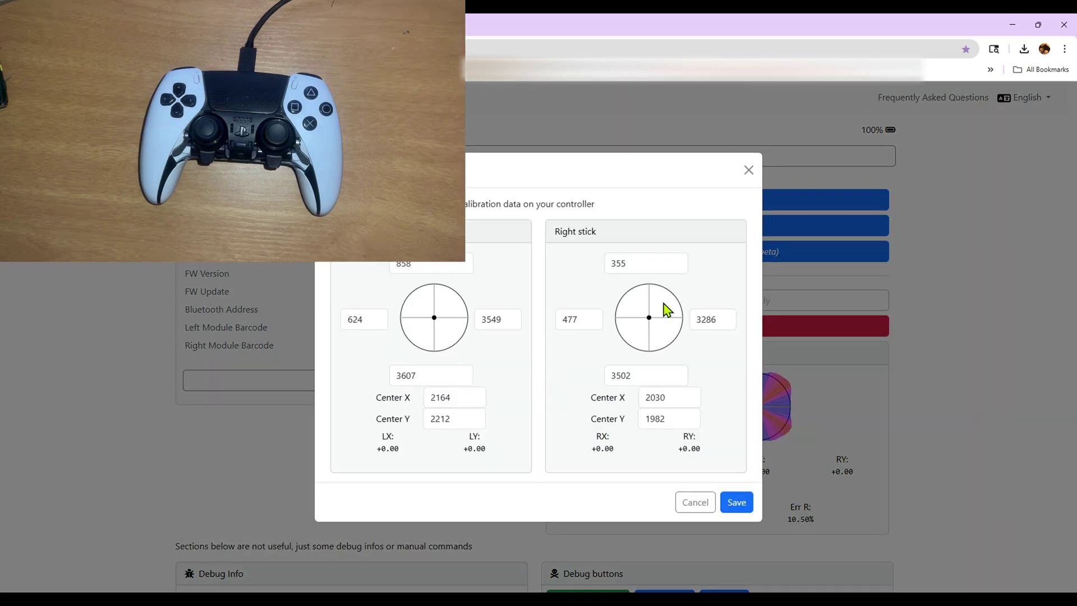
{"action": "left_click", "coordinate": [631, 262]}
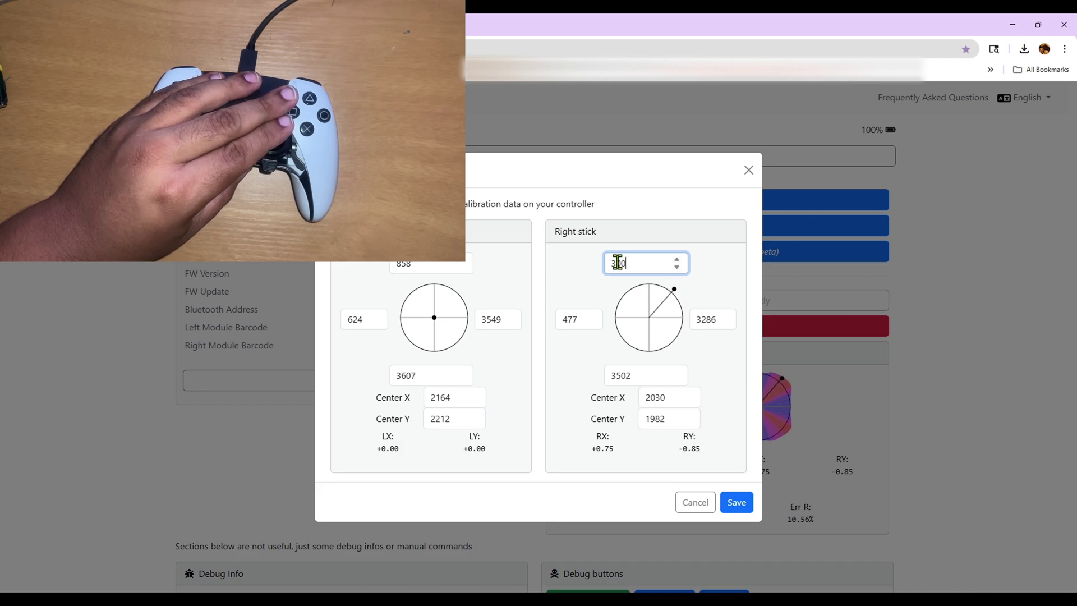
{"action": "left_click_drag", "start_coordinate": [706, 319], "coordinate": [710, 319]}
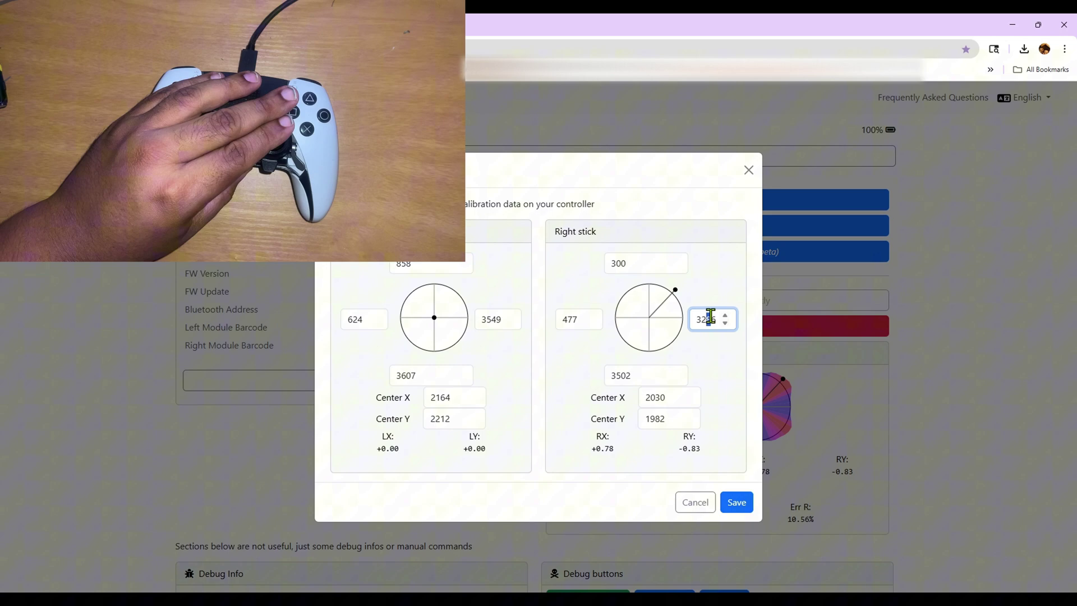
{"action": "left_click", "coordinate": [626, 264]}
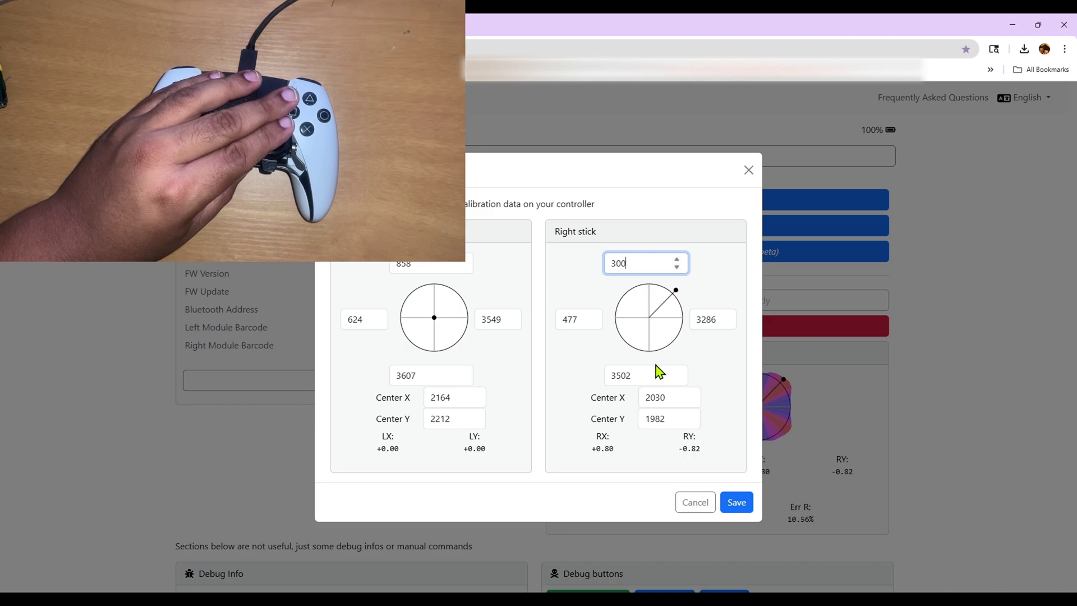
Raise the right stick's right-side limit to 3460, save the calibration, and restart the circularity check
{"action": "left_click", "coordinate": [708, 320]}
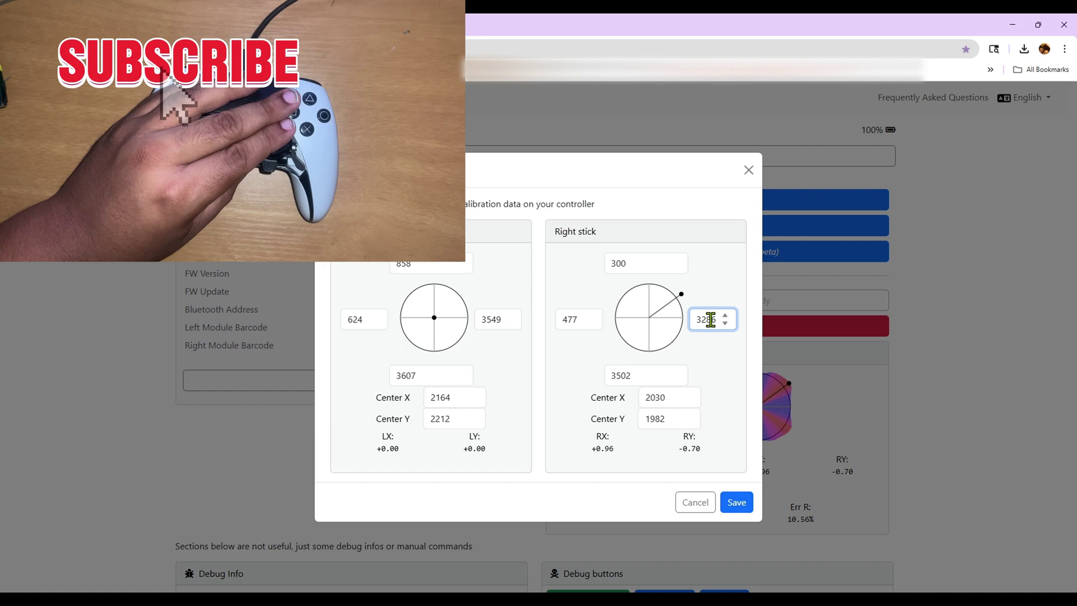
{"action": "scroll", "coordinate": [710, 319], "scroll_direction": "up", "scroll_amount": 10}
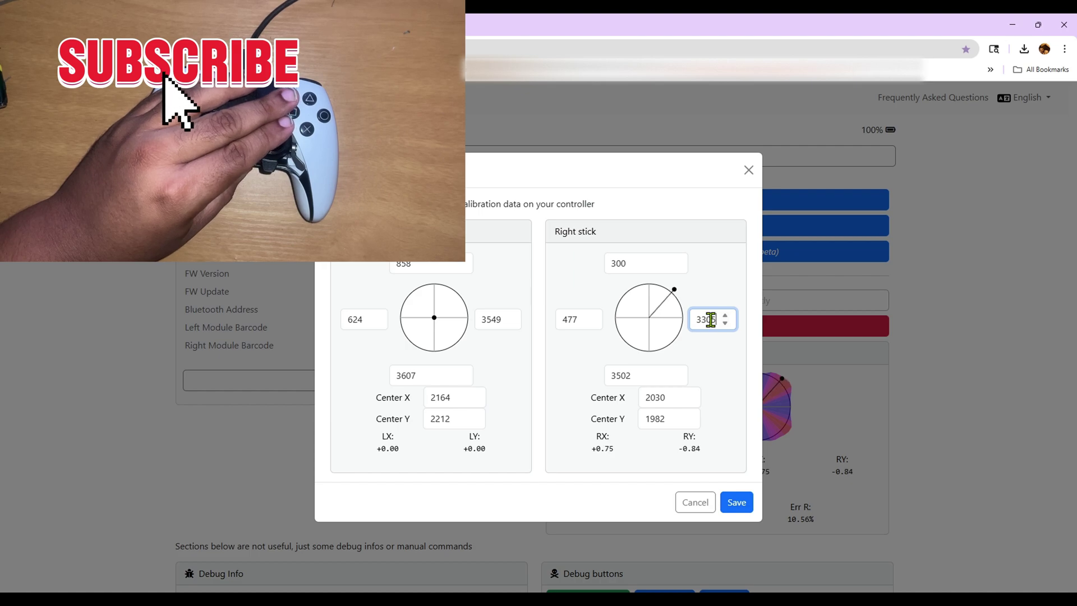
{"action": "scroll", "coordinate": [710, 320], "scroll_direction": "up", "scroll_amount": 5}
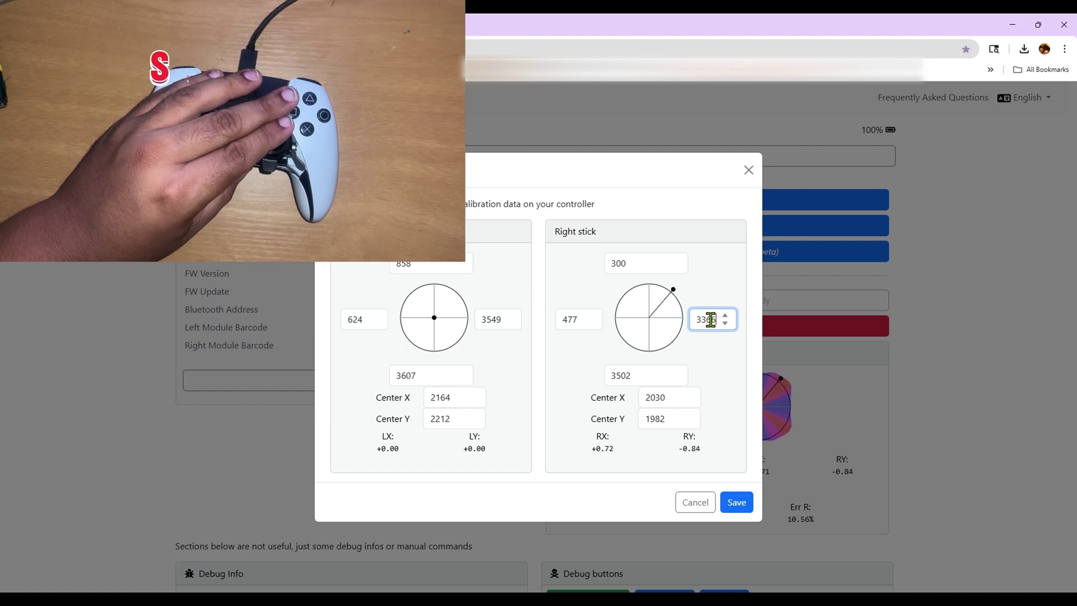
{"action": "scroll", "coordinate": [711, 319], "scroll_direction": "up", "scroll_amount": 10}
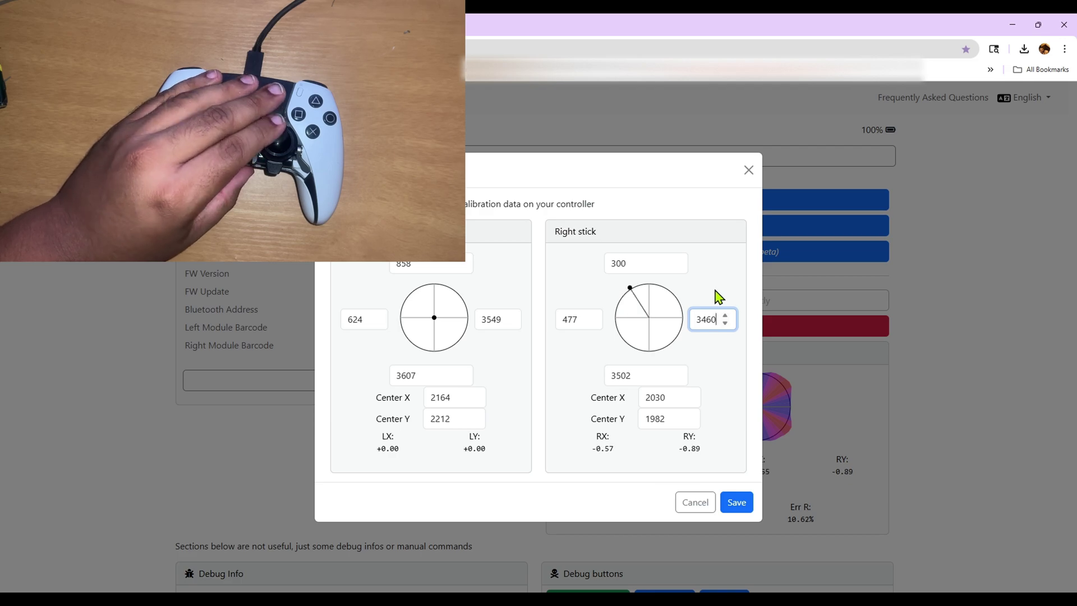
{"action": "left_click", "coordinate": [734, 504]}
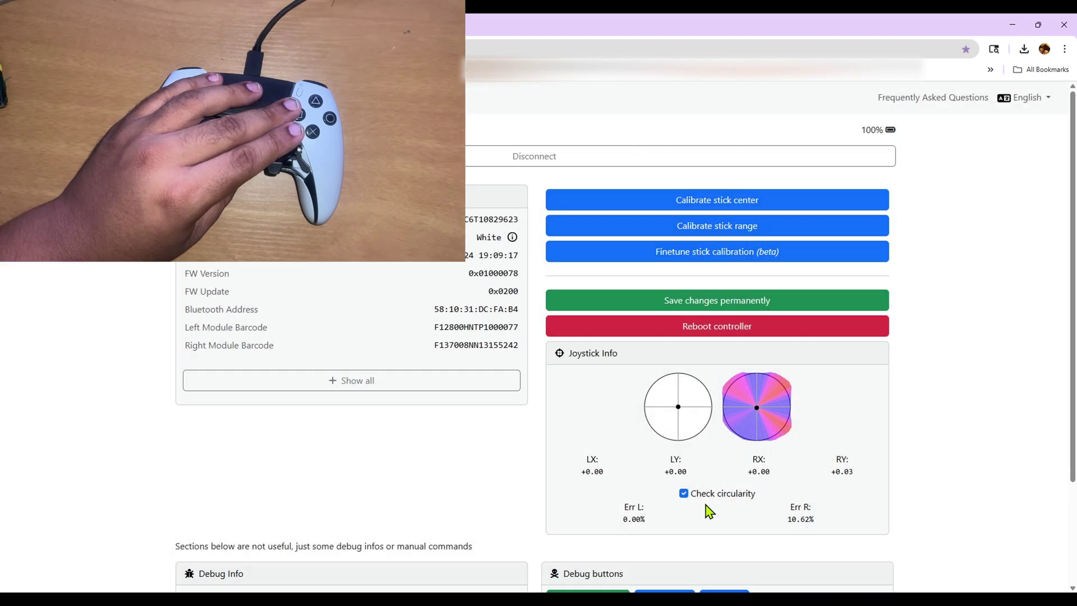
{"action": "left_click", "coordinate": [713, 496]}
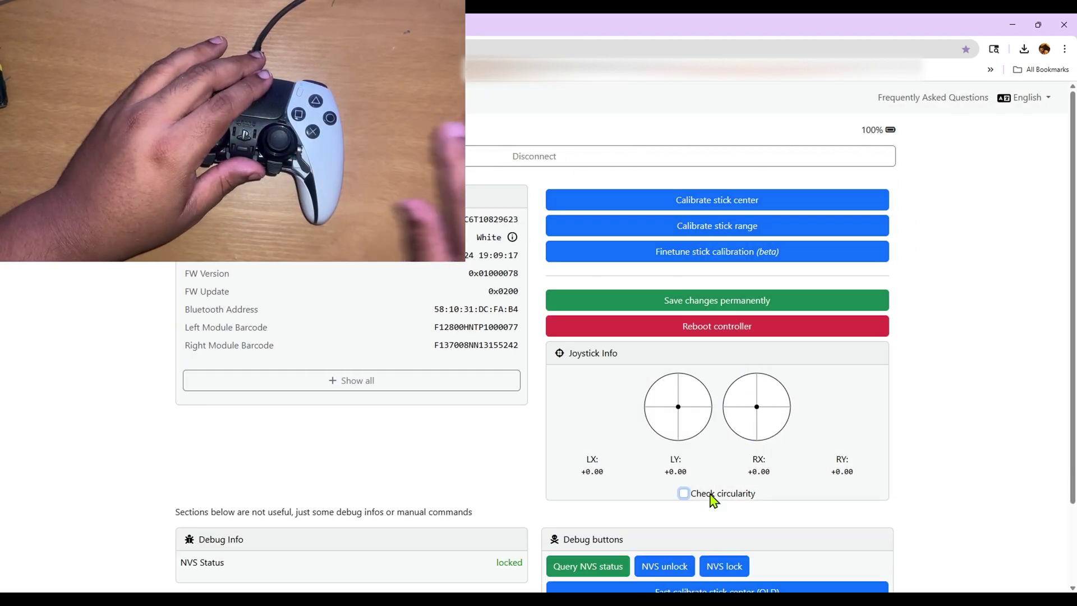
{"action": "left_click", "coordinate": [709, 496]}
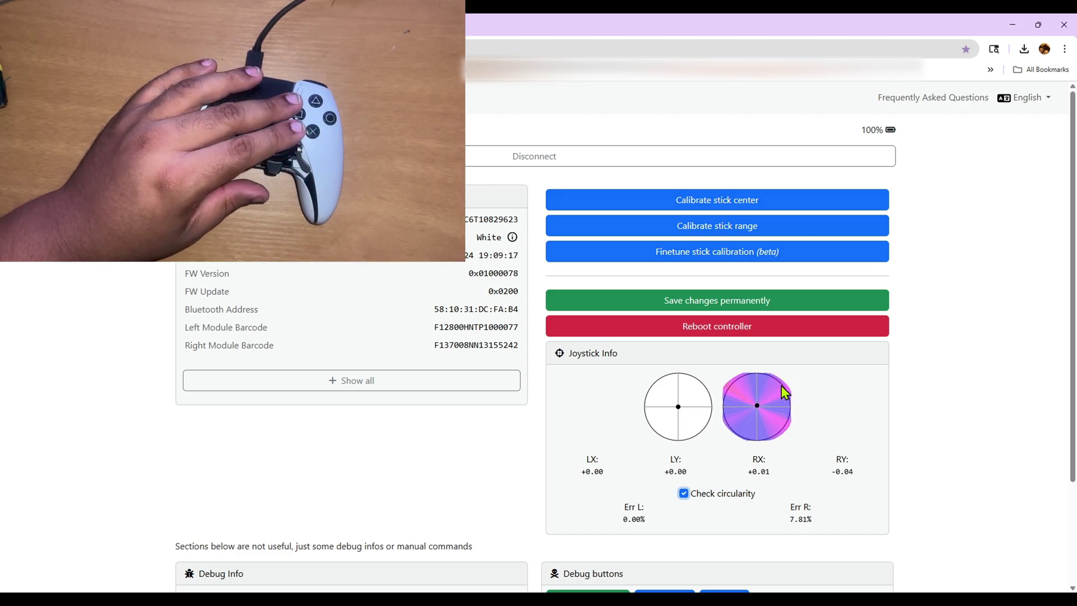
Reopen the stick fine-tuning and set the right stick's upper limit to 270
{"action": "left_click", "coordinate": [725, 252]}
{"action": "left_click", "coordinate": [629, 260]}
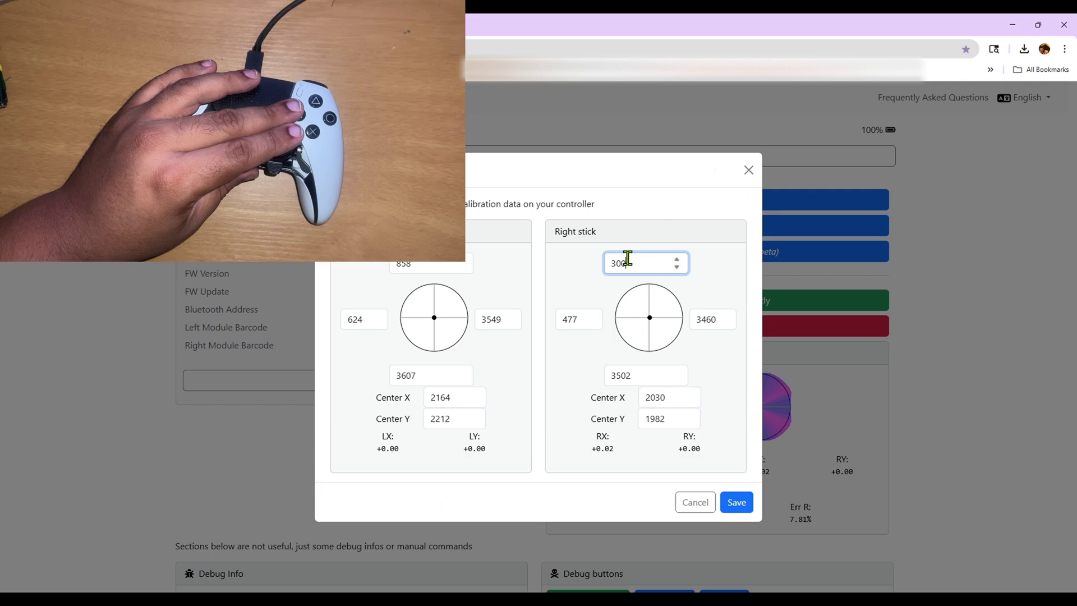
{"action": "left_click_drag", "start_coordinate": [630, 261], "coordinate": [610, 262]}
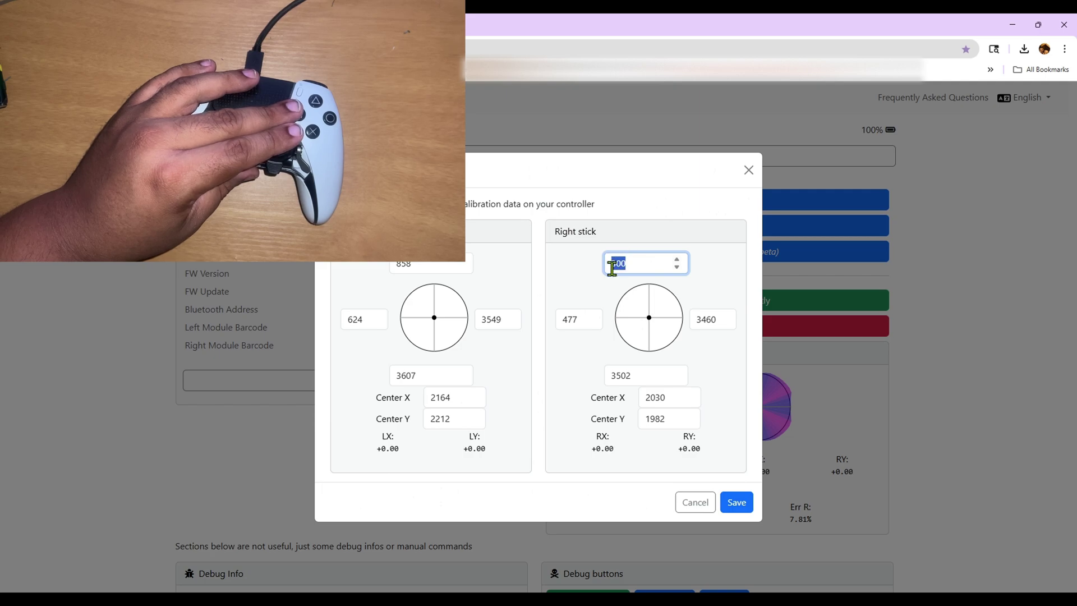
{"action": "key", "text": "BackSpace"}
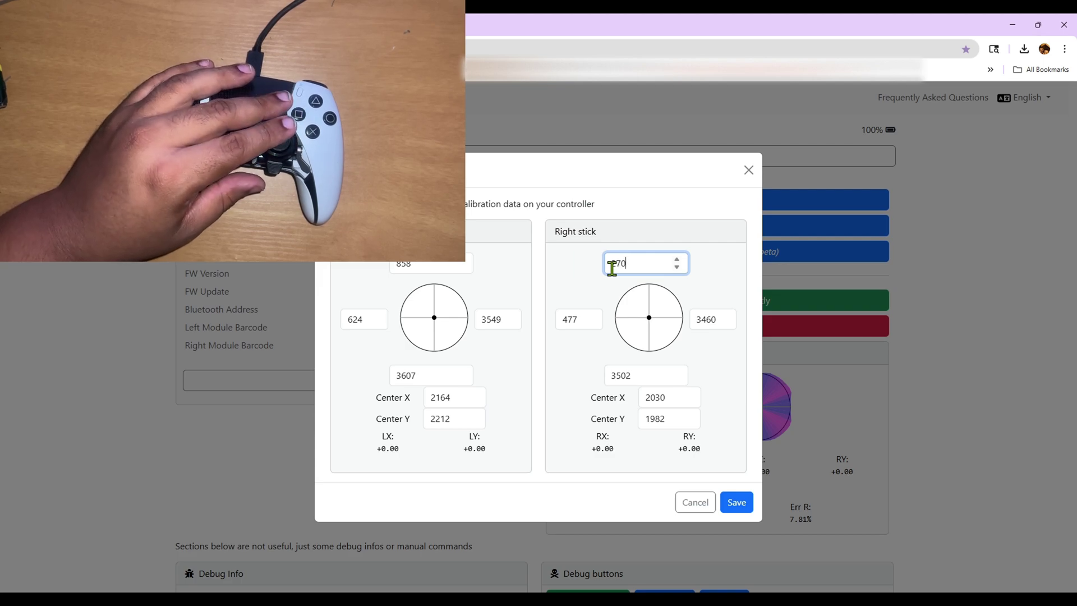
{"action": "type", "text": "270"}
Set the right stick's right-side limit to 3500, save the calibration, and rerun the circularity check
{"action": "left_click", "coordinate": [706, 318]}
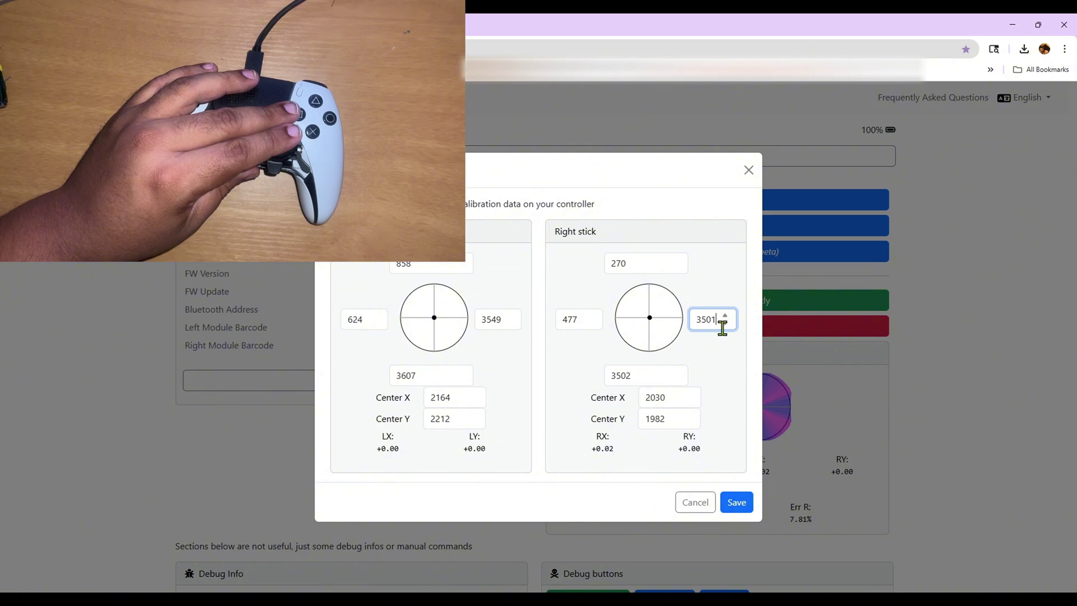
{"action": "left_click", "coordinate": [734, 503]}
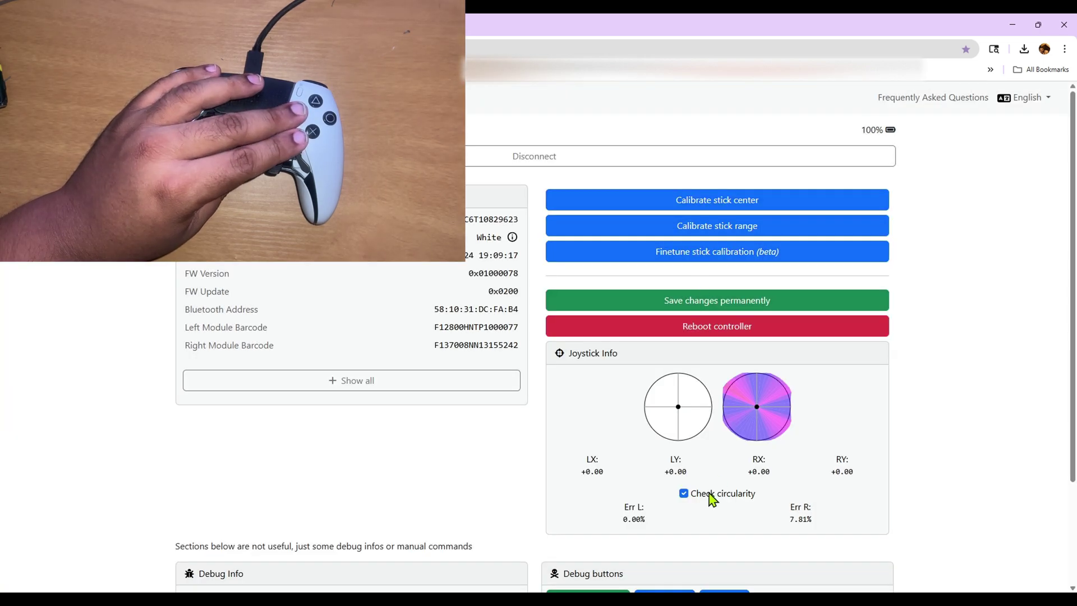
{"action": "left_click", "coordinate": [710, 495]}
{"action": "left_click", "coordinate": [710, 496]}
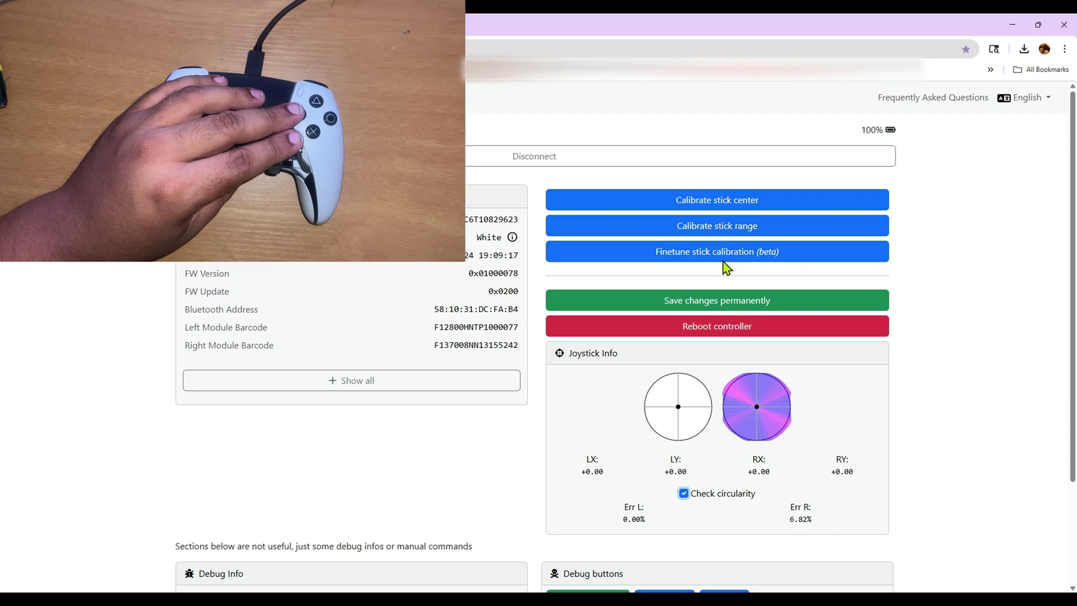
Fine-tune the right stick's right-side limit to 3570, save it, and rerun the circularity check
{"action": "left_click", "coordinate": [723, 252]}
{"action": "double_click", "coordinate": [706, 320]}
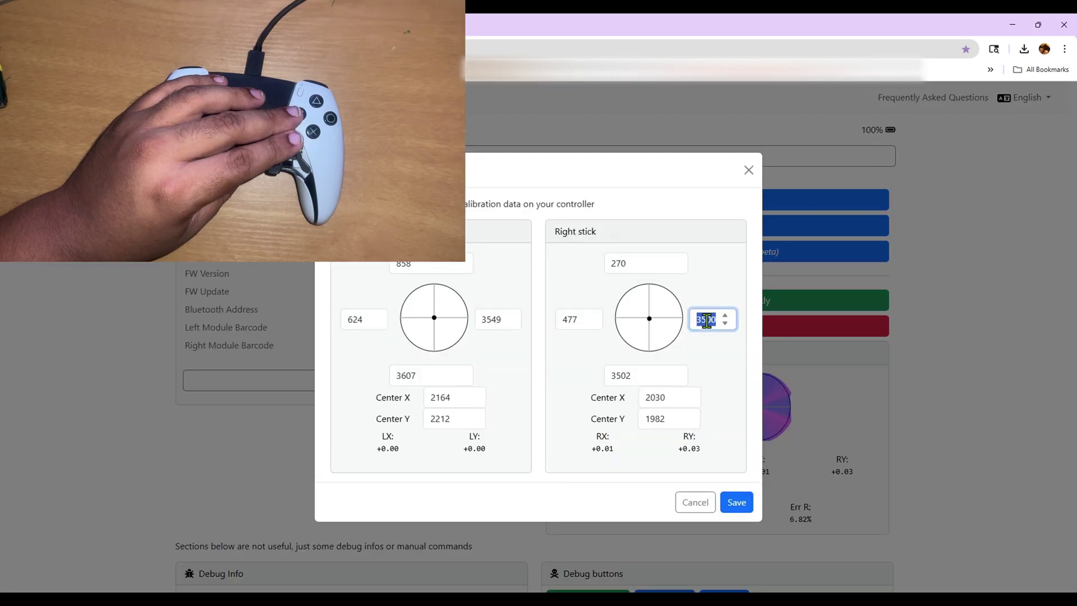
{"action": "left_click", "coordinate": [713, 320]}
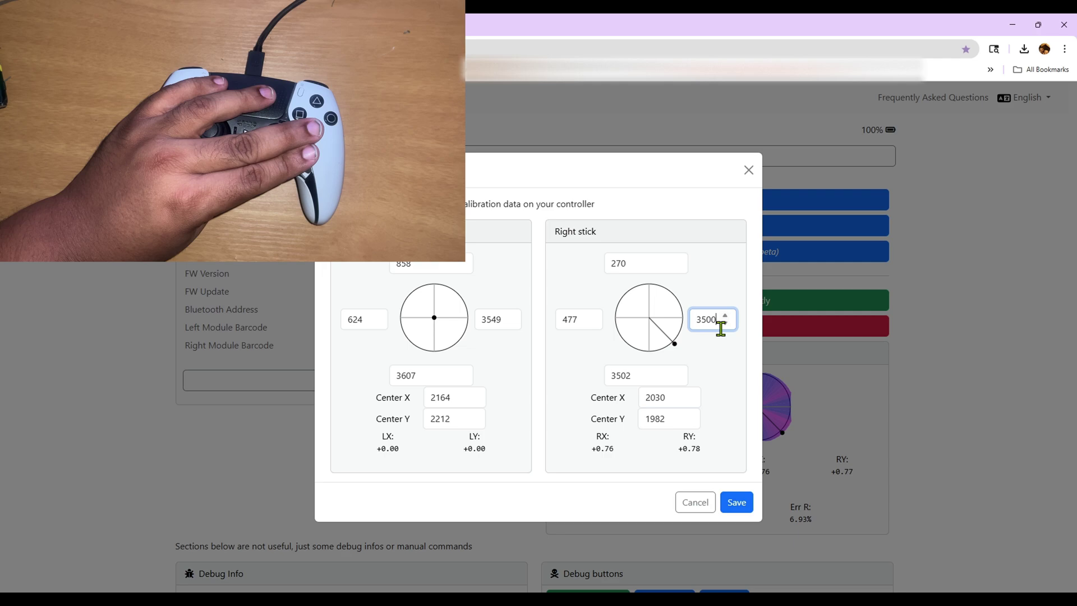
{"action": "key", "text": "Up"}
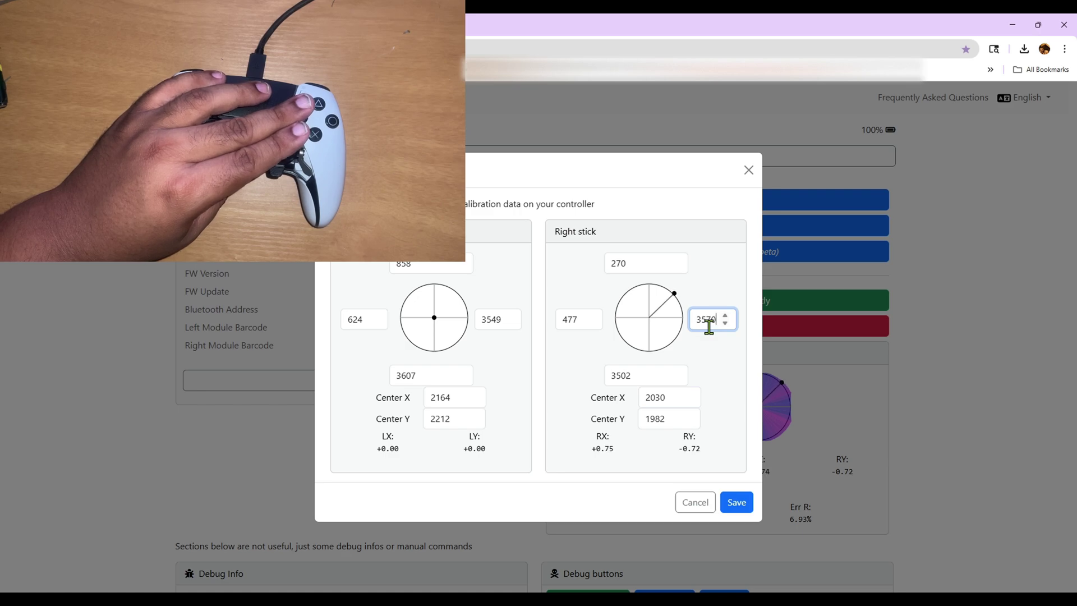
{"action": "left_click", "coordinate": [736, 502]}
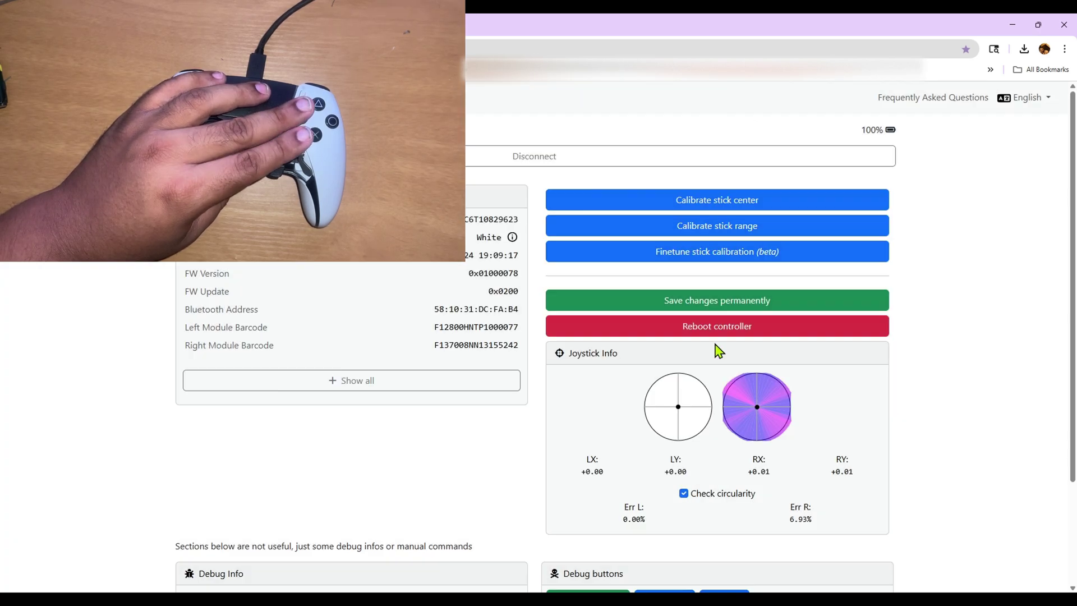
{"action": "left_click", "coordinate": [697, 493]}
{"action": "left_click", "coordinate": [698, 494]}
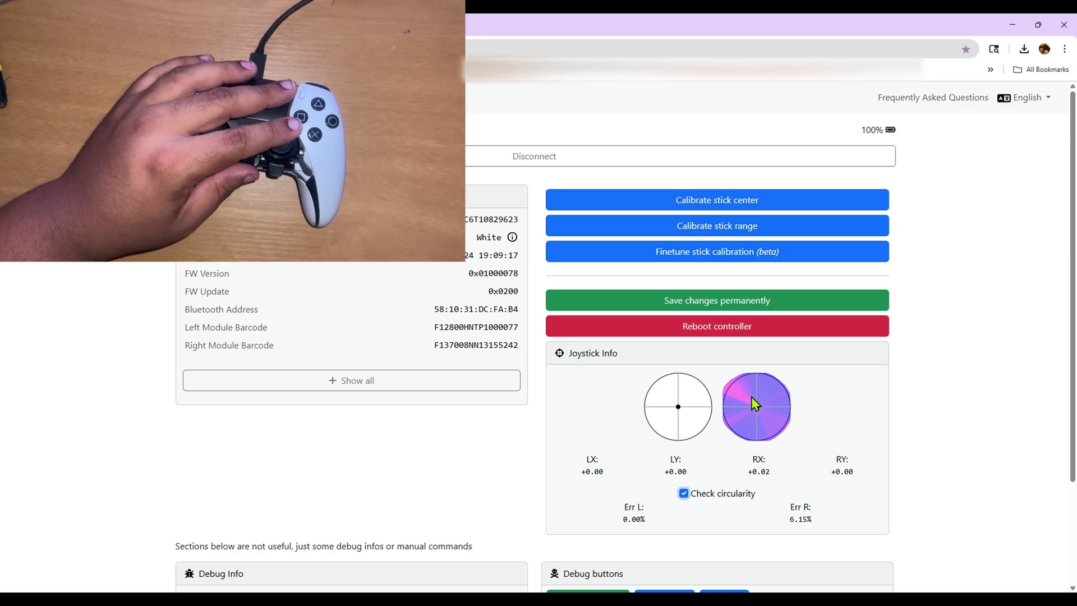
Lower the right stick's left-side limit to 430 in the fine-tuning, save it, and rerun the circularity check
{"action": "left_click", "coordinate": [758, 257]}
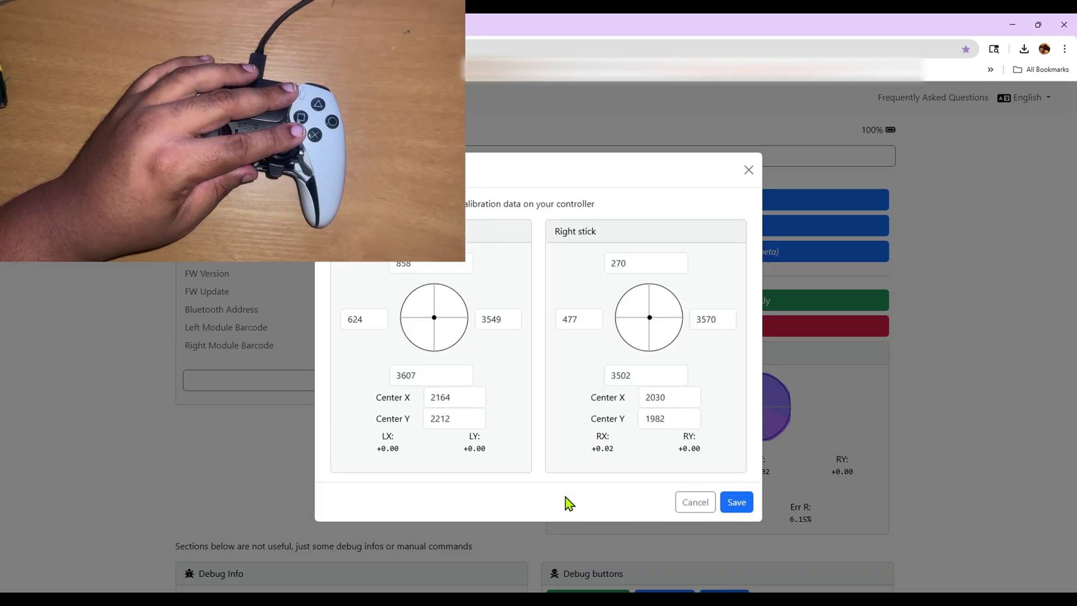
{"action": "left_click", "coordinate": [582, 318]}
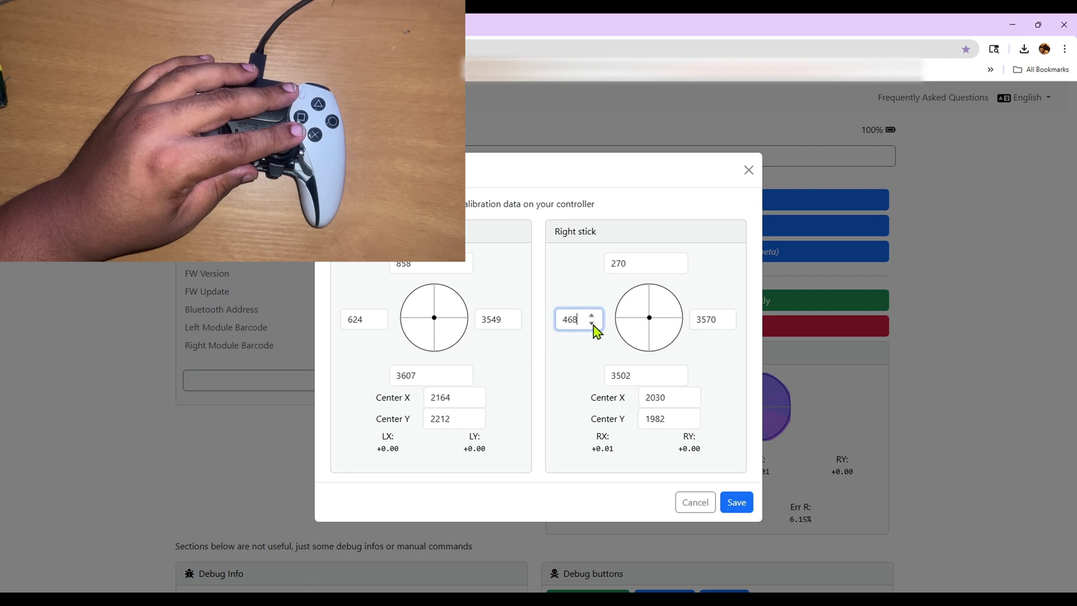
{"action": "left_click", "coordinate": [591, 323]}
{"action": "left_click", "coordinate": [591, 323]}
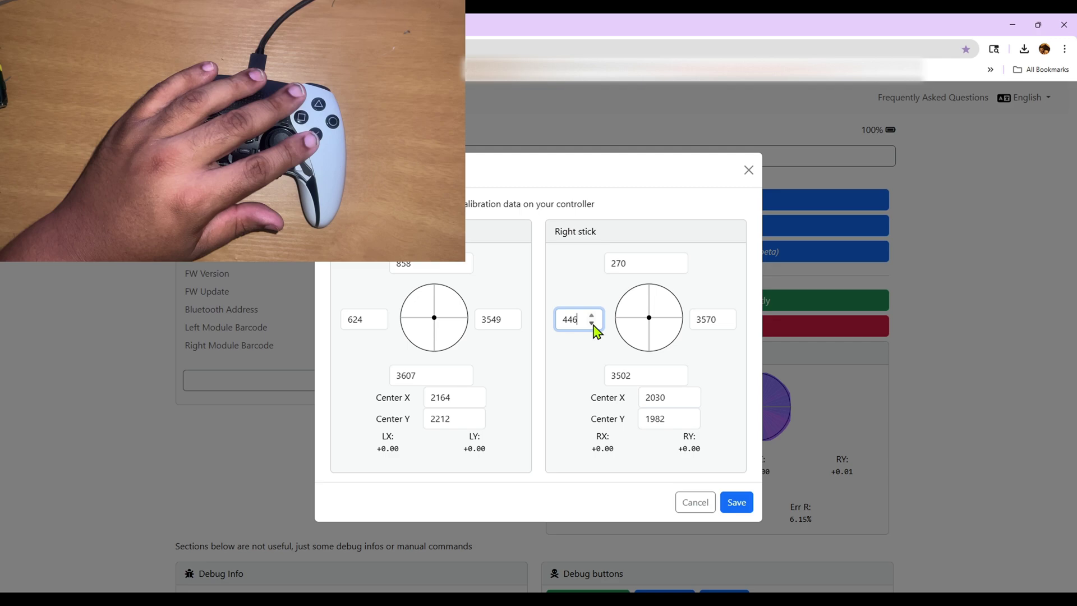
{"action": "left_click", "coordinate": [591, 323]}
{"action": "left_click", "coordinate": [591, 323]}
{"action": "left_click", "coordinate": [591, 323]}
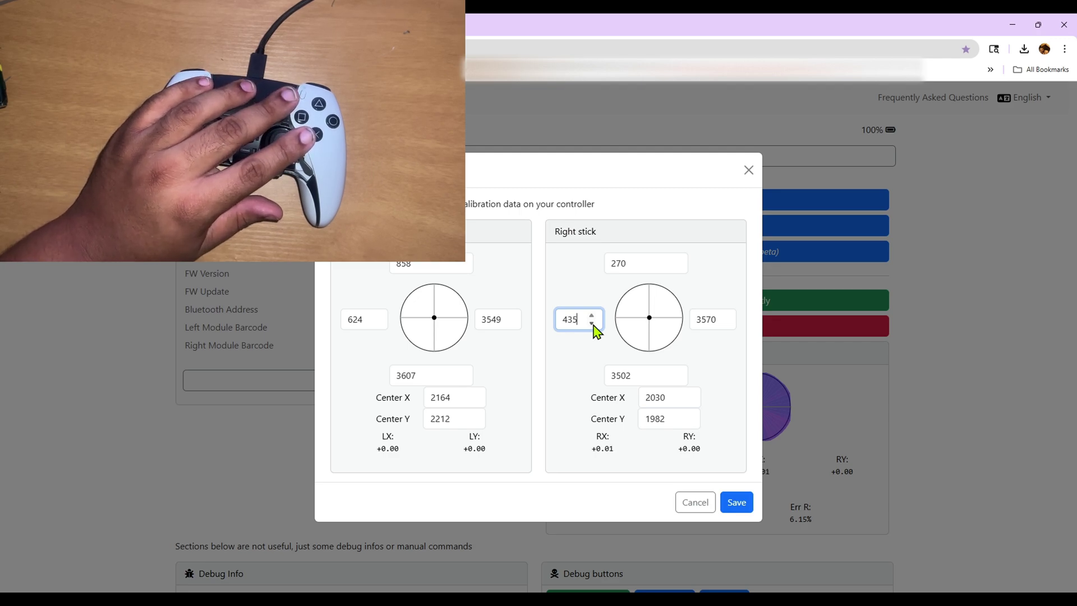
{"action": "left_click", "coordinate": [591, 323]}
{"action": "left_click", "coordinate": [591, 323]}
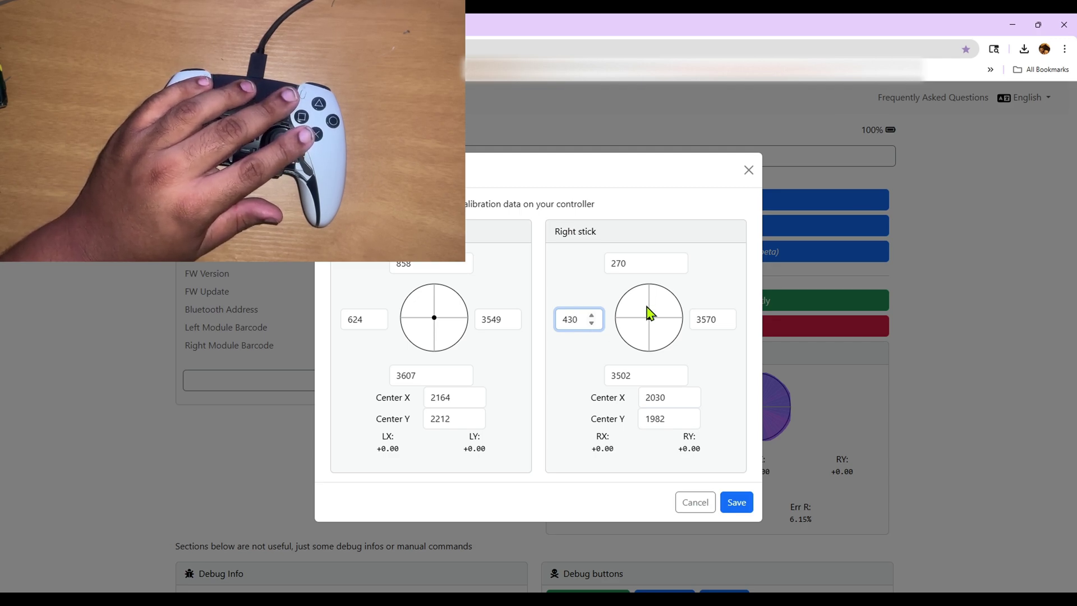
{"action": "left_click", "coordinate": [742, 503]}
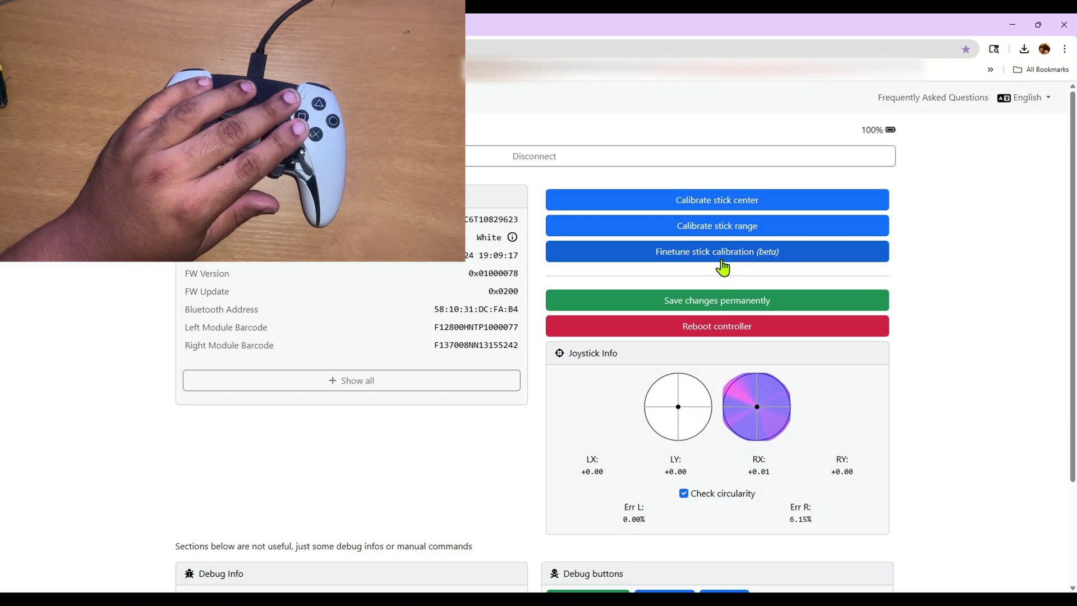
{"action": "left_click", "coordinate": [709, 498]}
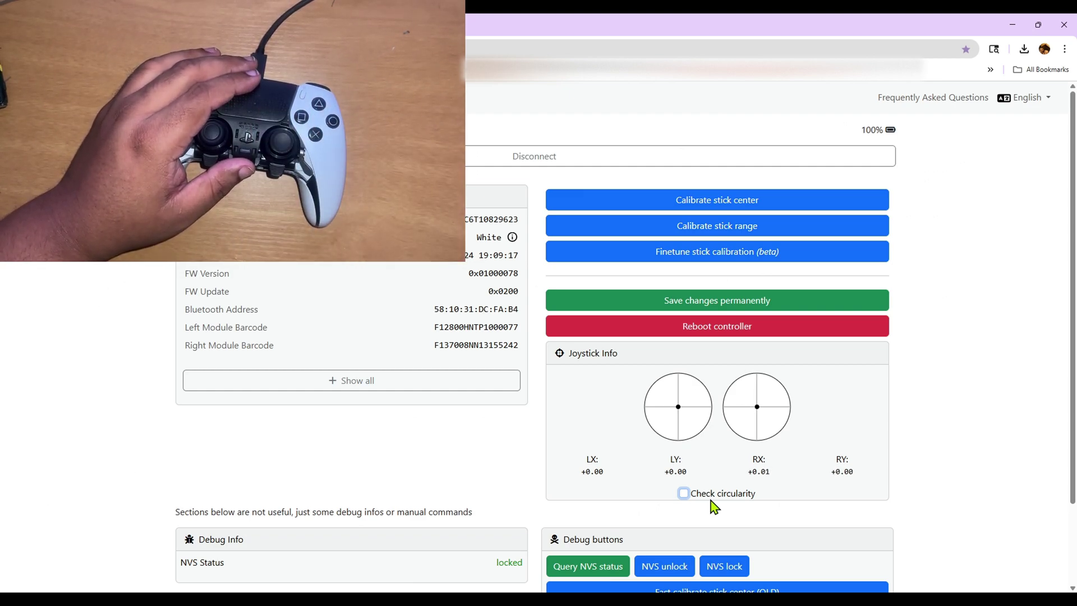
{"action": "left_click", "coordinate": [710, 500]}
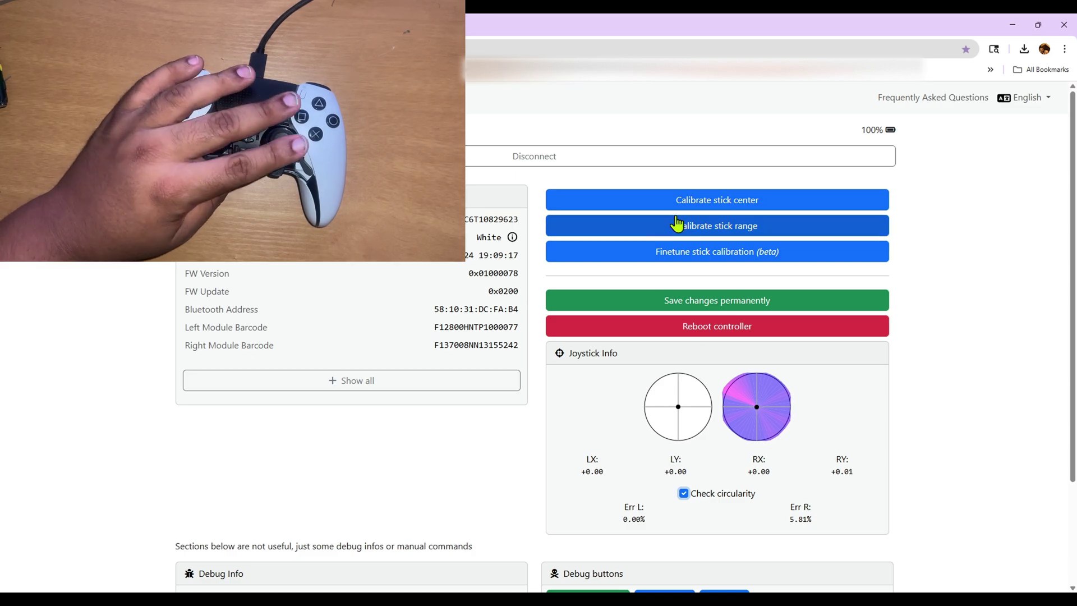
Lower the right stick's left-side limit to 400 in the fine-tuning, save it, and rerun the circularity check
{"action": "left_click", "coordinate": [705, 251]}
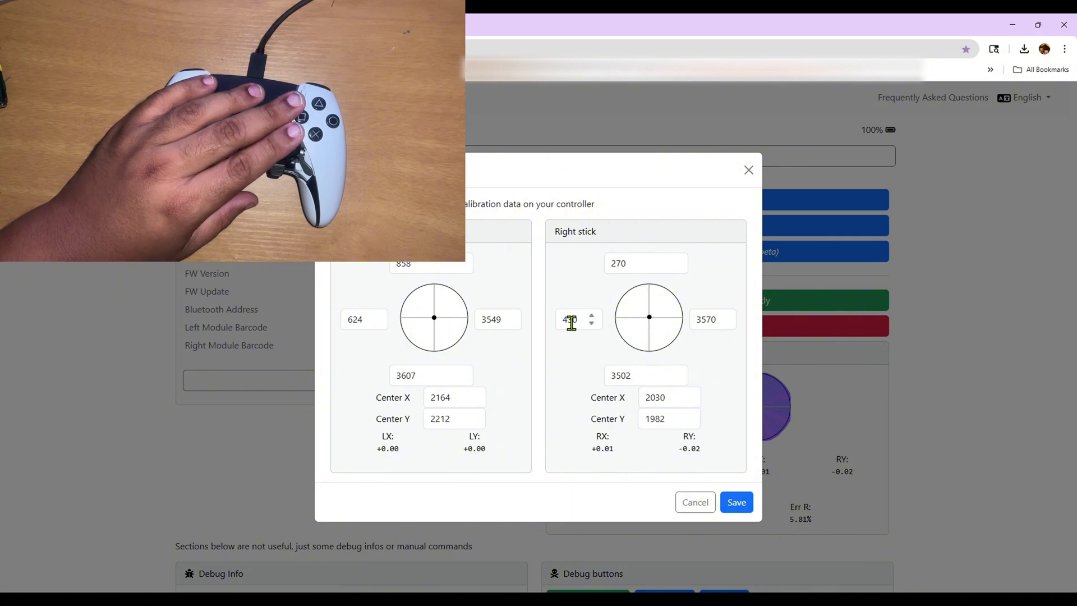
{"action": "left_click", "coordinate": [590, 316]}
{"action": "left_click", "coordinate": [591, 316]}
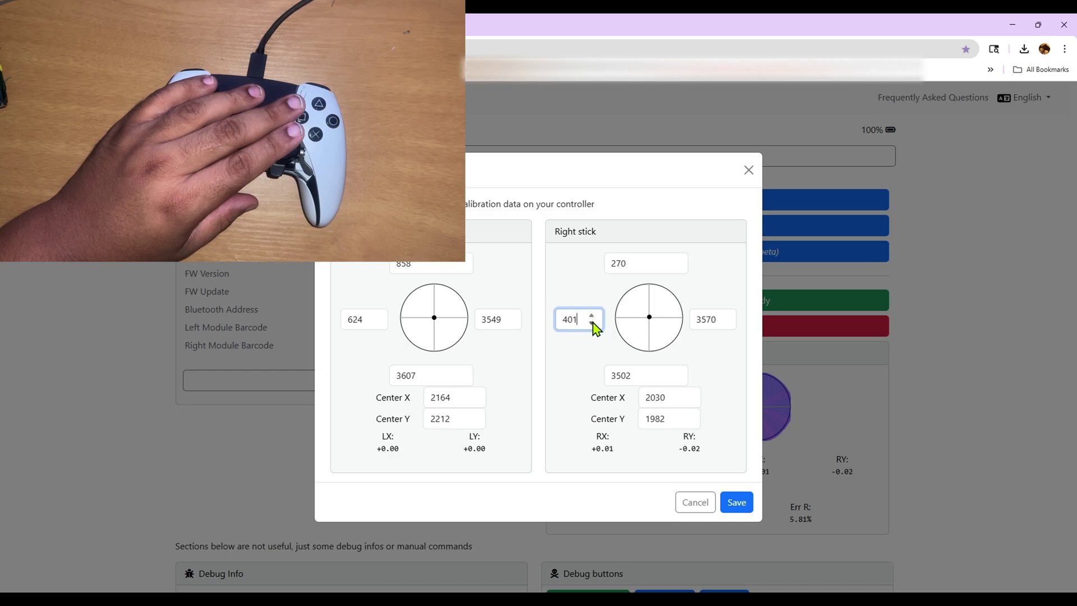
{"action": "left_click", "coordinate": [592, 322]}
{"action": "left_click", "coordinate": [738, 496]}
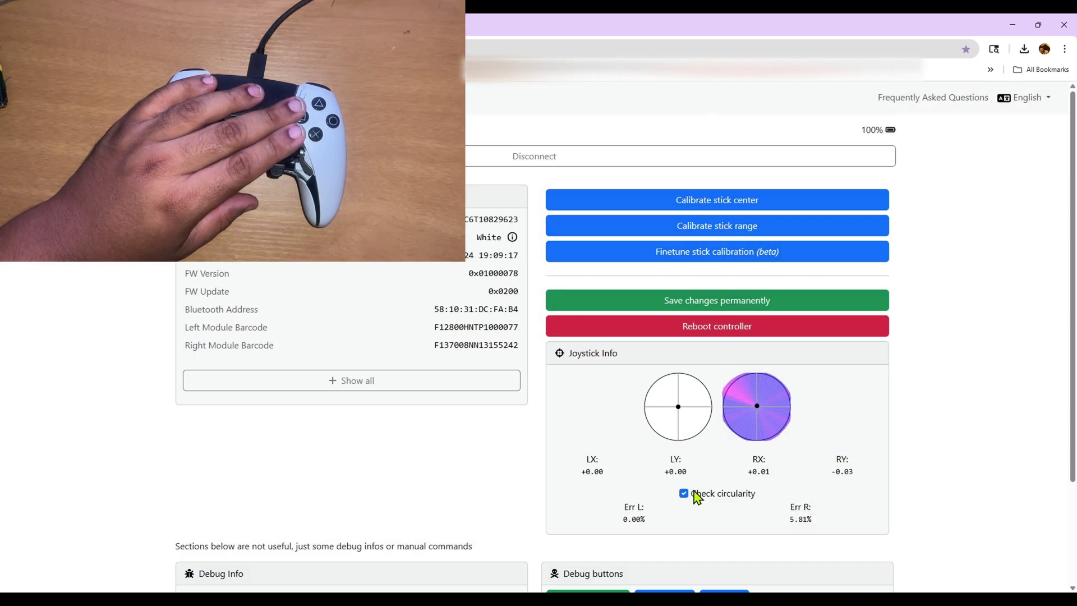
{"action": "left_click", "coordinate": [695, 492]}
{"action": "left_click", "coordinate": [695, 493]}
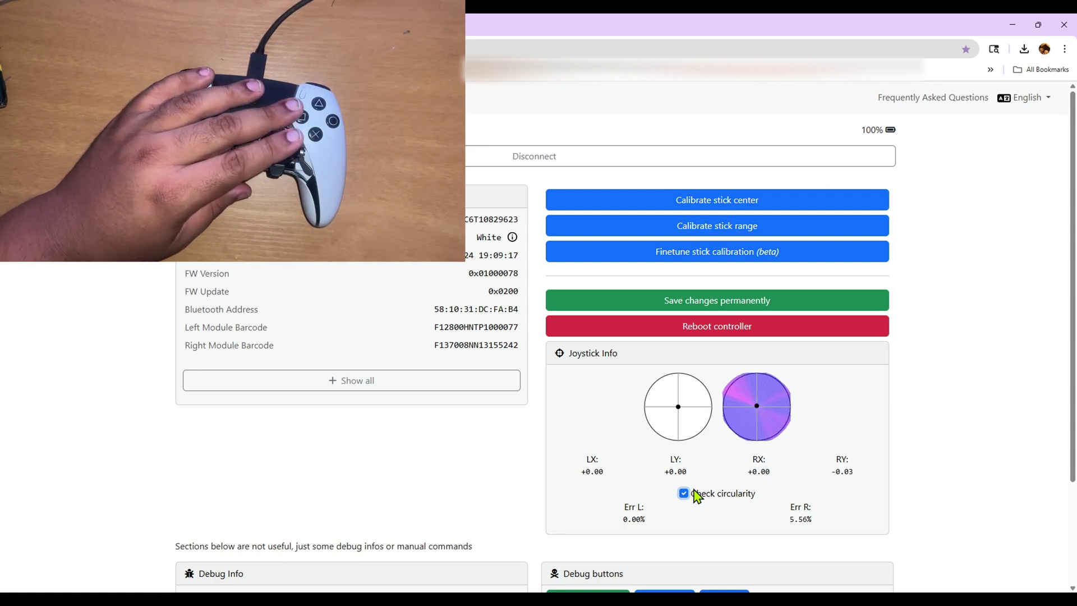
Lower the right stick's upper limit to 250 in the fine-tuning, save it, and rerun the circularity check
{"action": "left_click", "coordinate": [724, 255]}
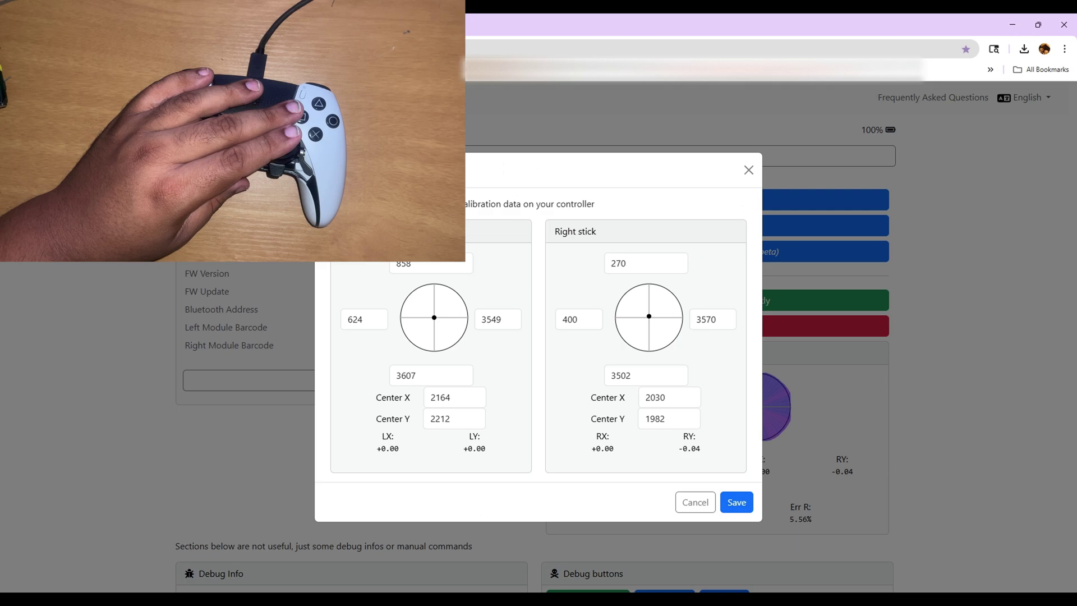
{"action": "left_click", "coordinate": [676, 268]}
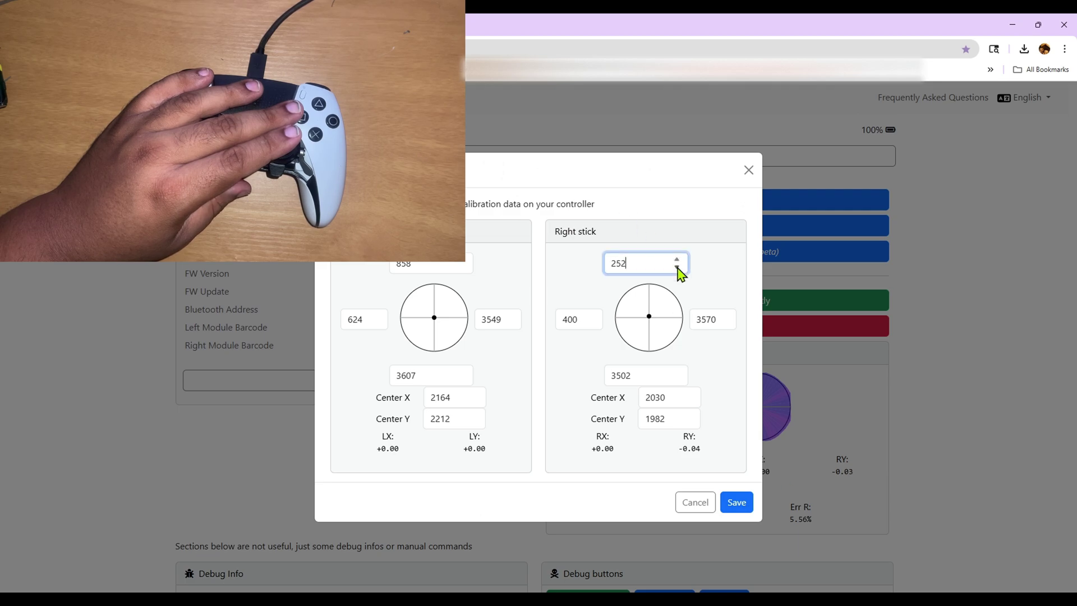
{"action": "left_click", "coordinate": [676, 267]}
{"action": "left_click", "coordinate": [731, 504]}
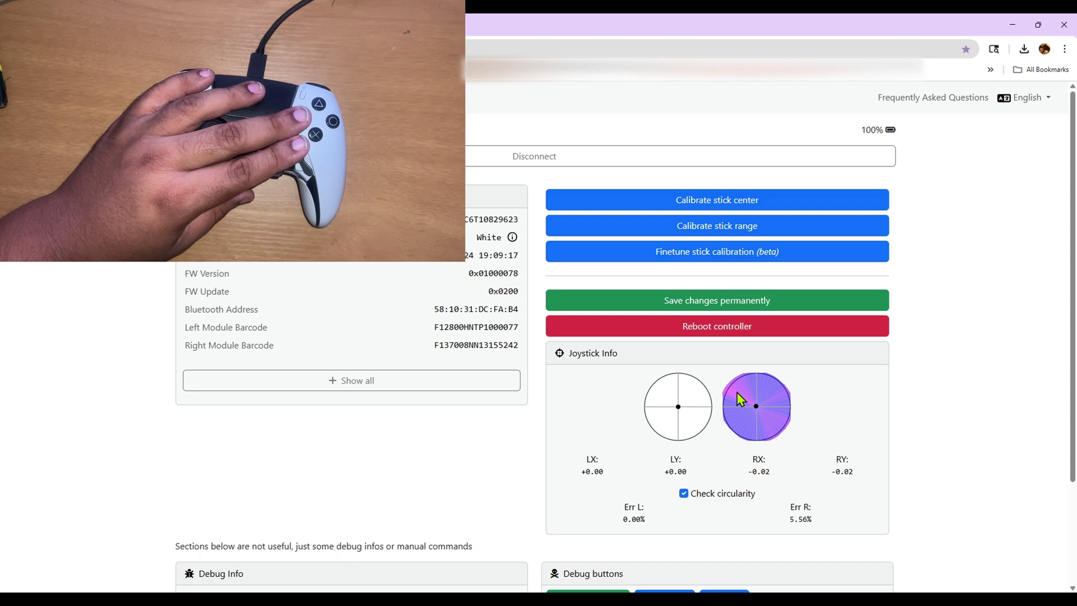
{"action": "double_click", "coordinate": [703, 497]}
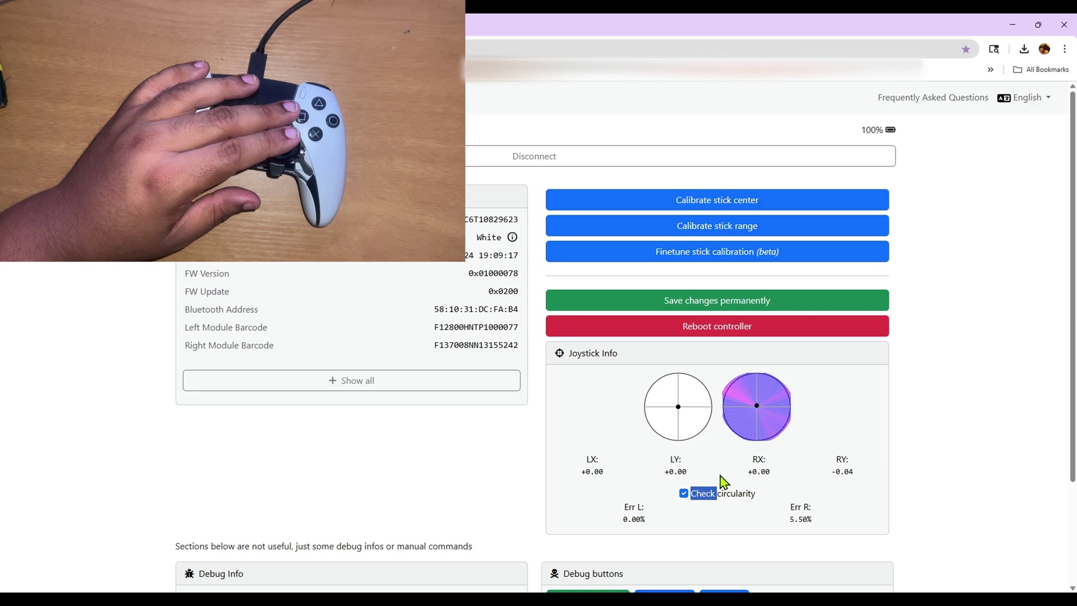
Reopen the stick fine-tuning and lower the right stick's left-side limit to 360
{"action": "left_click", "coordinate": [707, 259]}
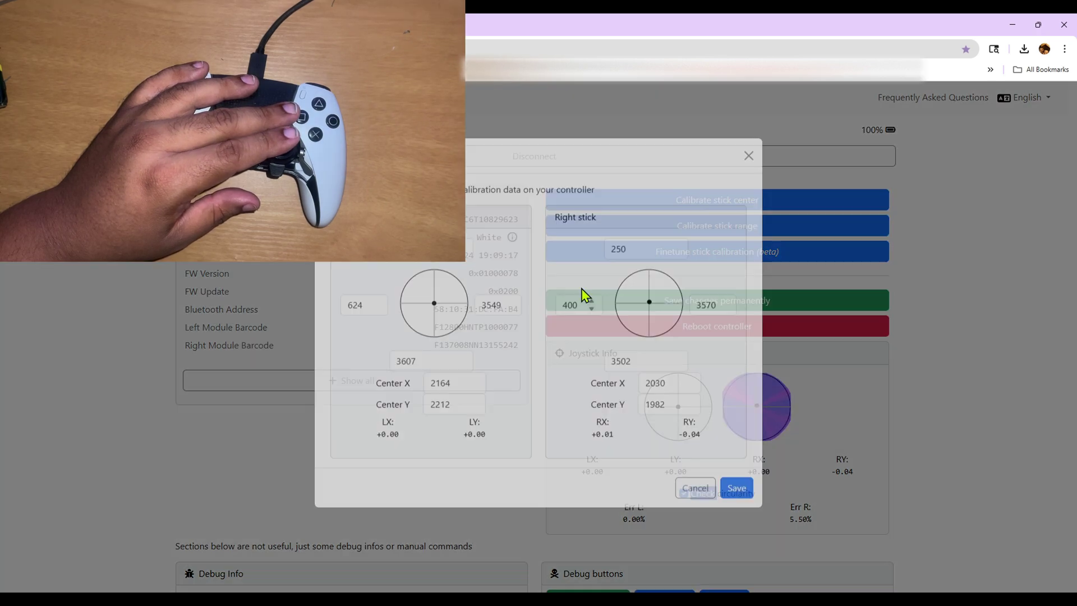
{"action": "left_click", "coordinate": [575, 317]}
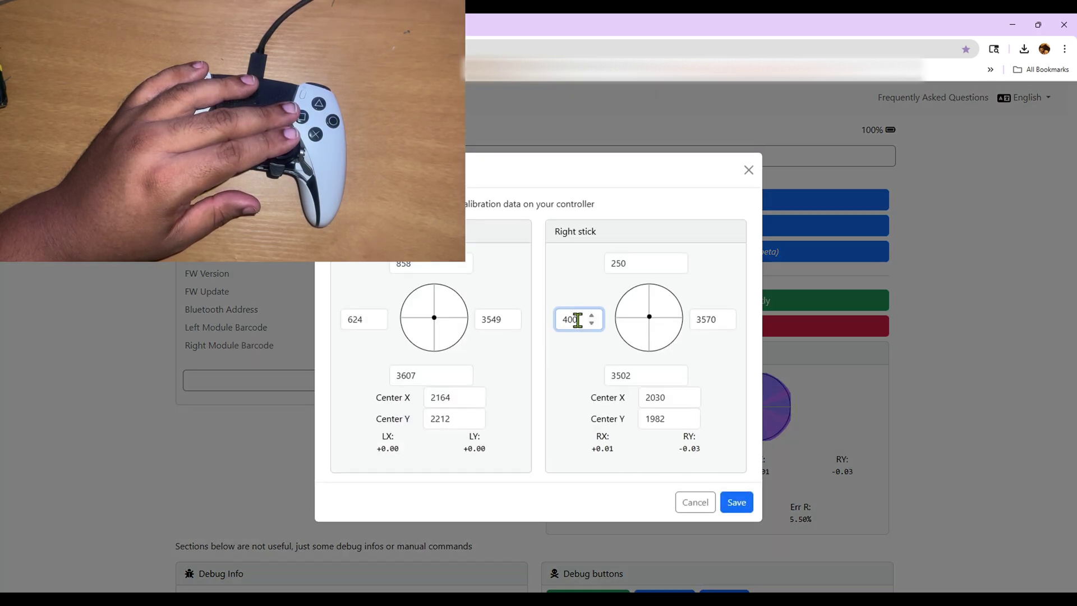
{"action": "double_click", "coordinate": [564, 317]}
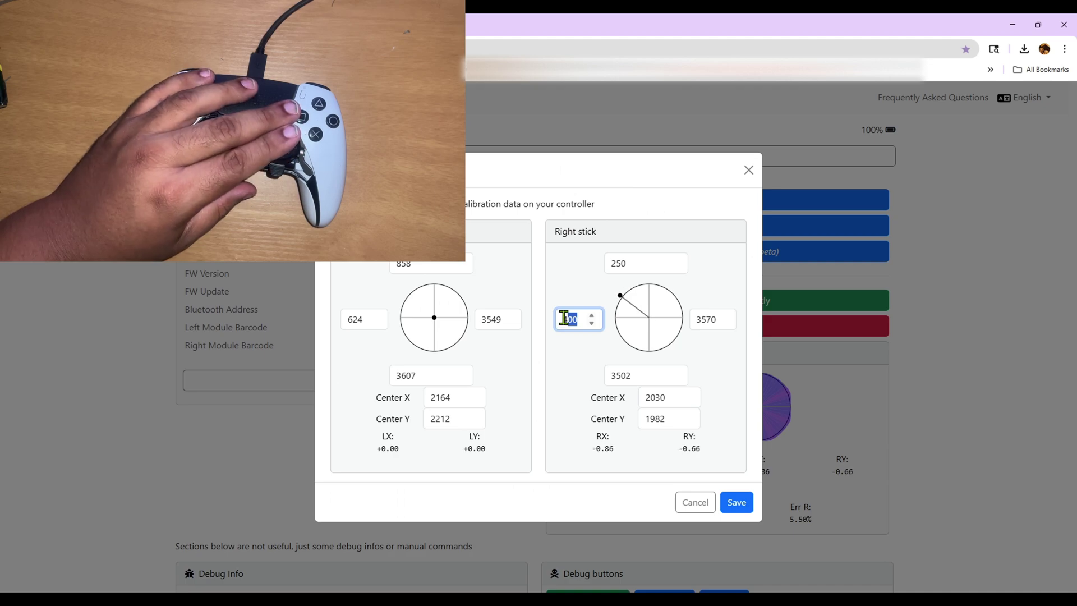
{"action": "left_click", "coordinate": [593, 324]}
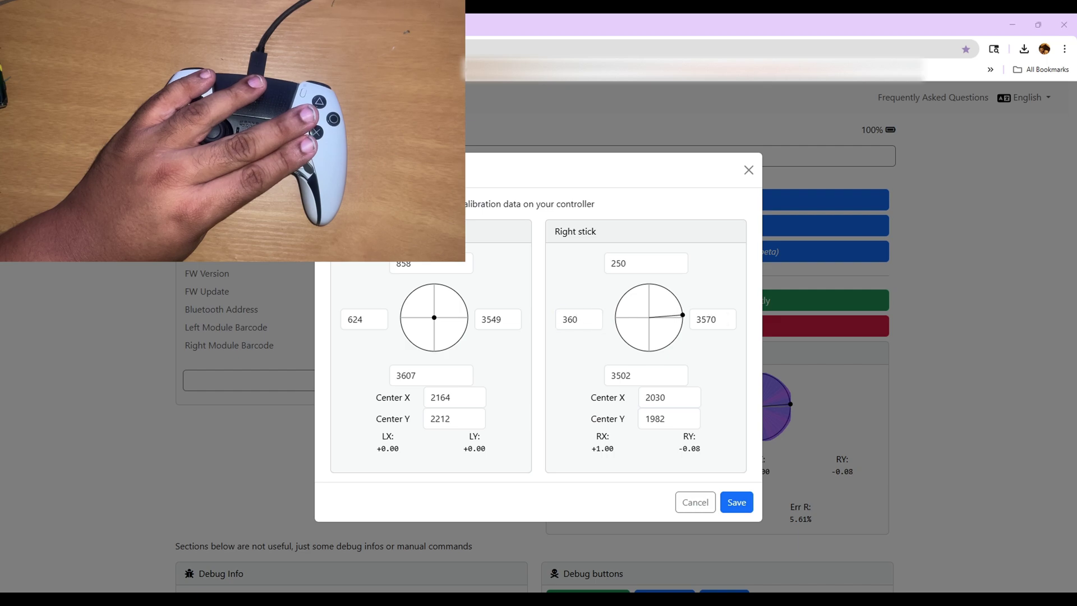
Raise the right stick's right-side limit to 3590, save the calibration, and run the circularity check twice
{"action": "left_click", "coordinate": [725, 316]}
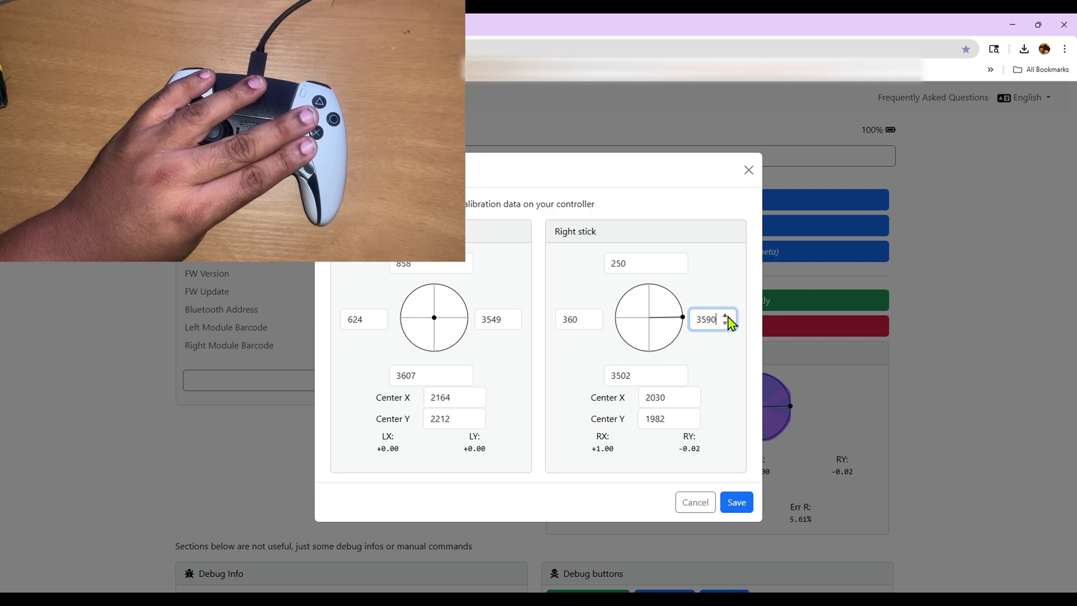
{"action": "left_click", "coordinate": [735, 503]}
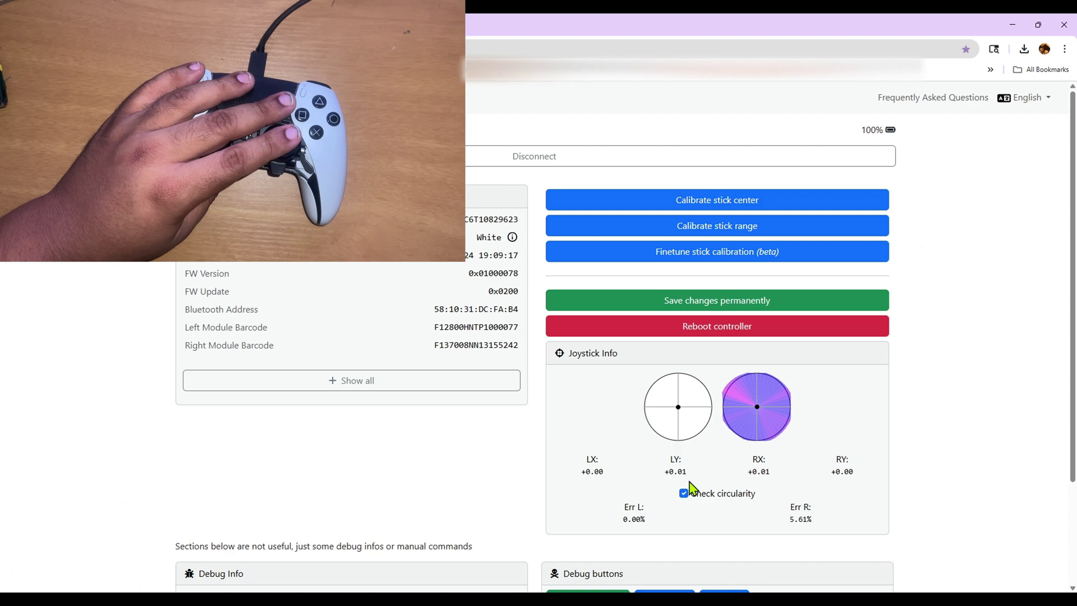
{"action": "left_click", "coordinate": [687, 492]}
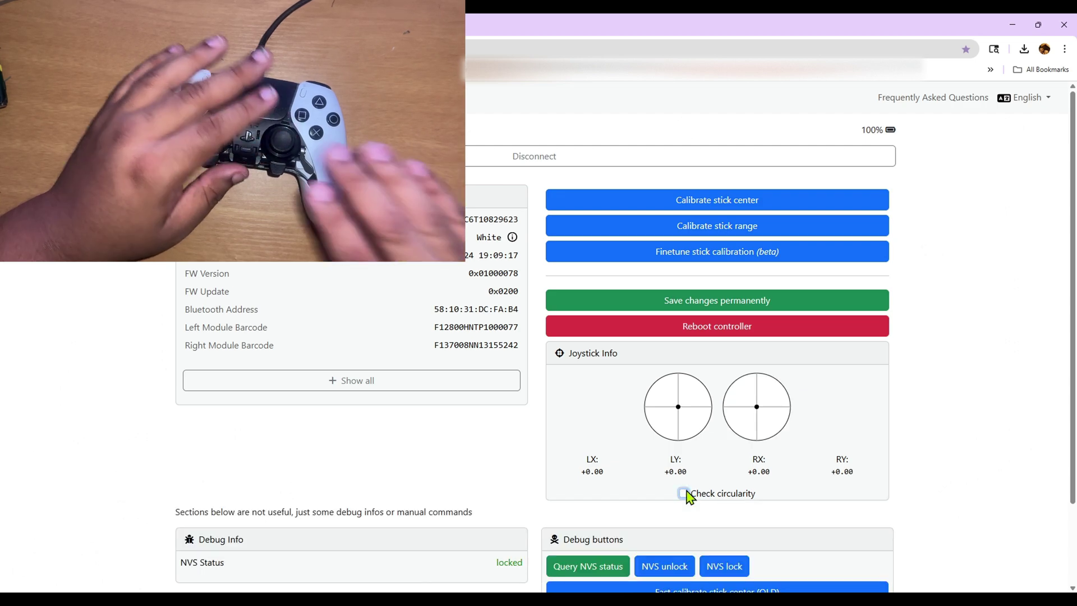
{"action": "left_click", "coordinate": [685, 493]}
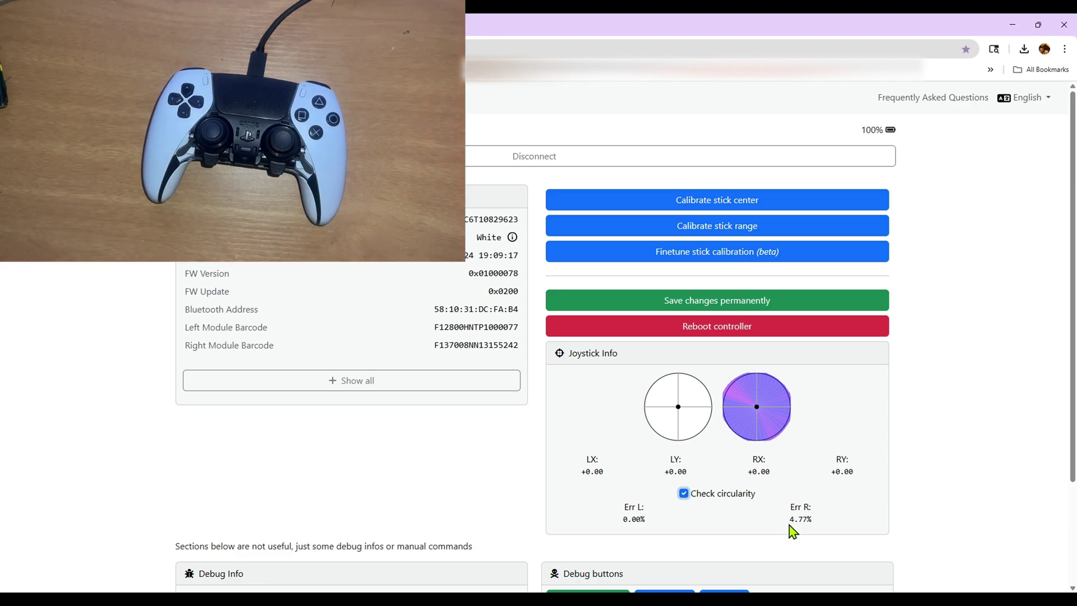
{"action": "left_click", "coordinate": [719, 494]}
{"action": "left_click", "coordinate": [720, 495]}
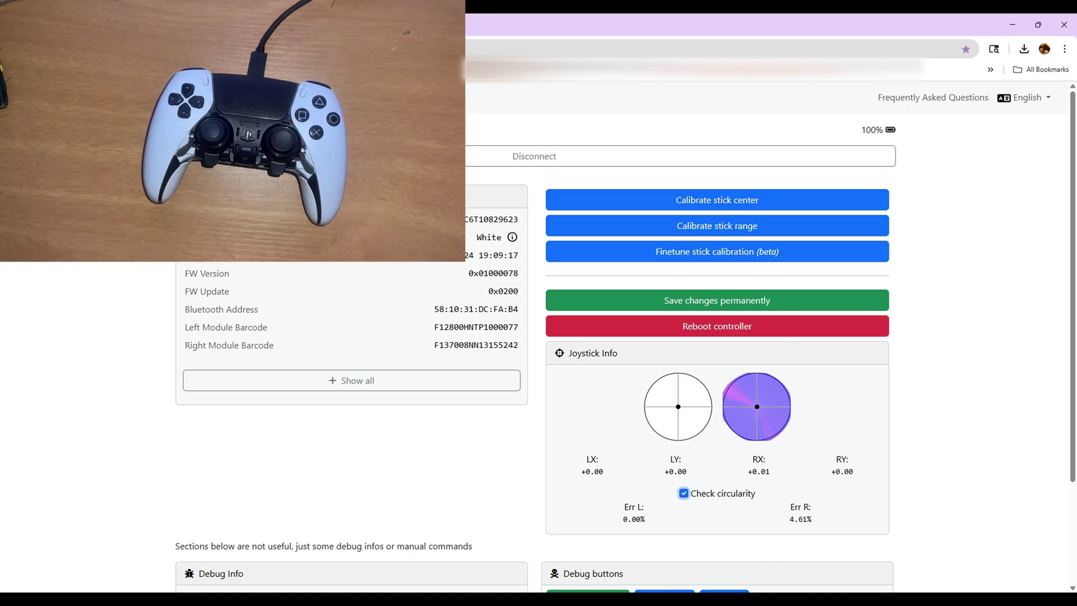
Fine-tune the right stick's left-side limit to 350 and right-side limit to 3600, save, and rerun the circularity check
{"action": "left_click", "coordinate": [704, 258]}
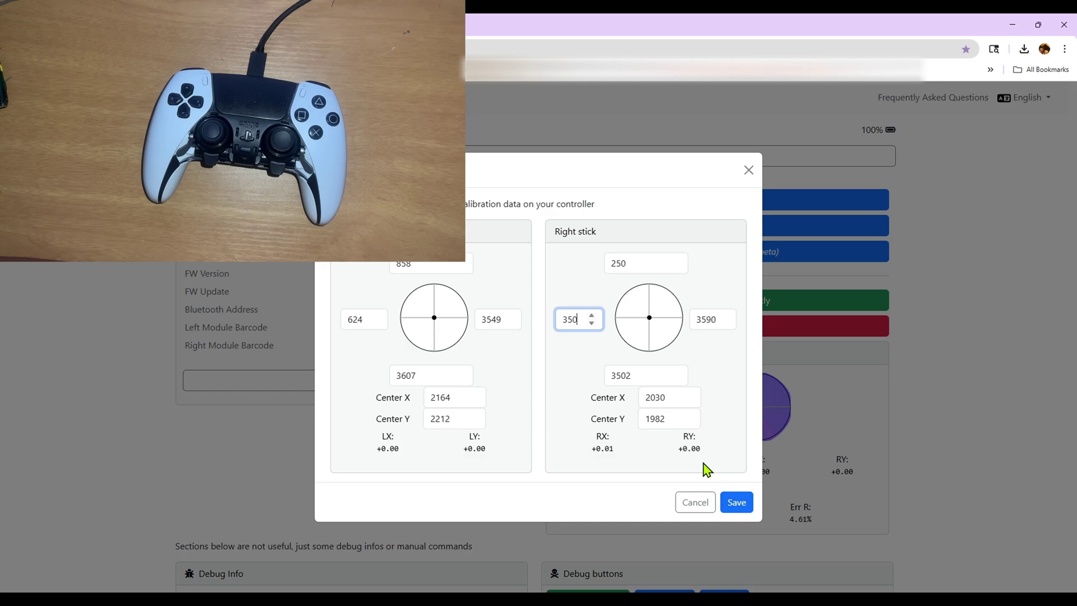
{"action": "left_click", "coordinate": [727, 316]}
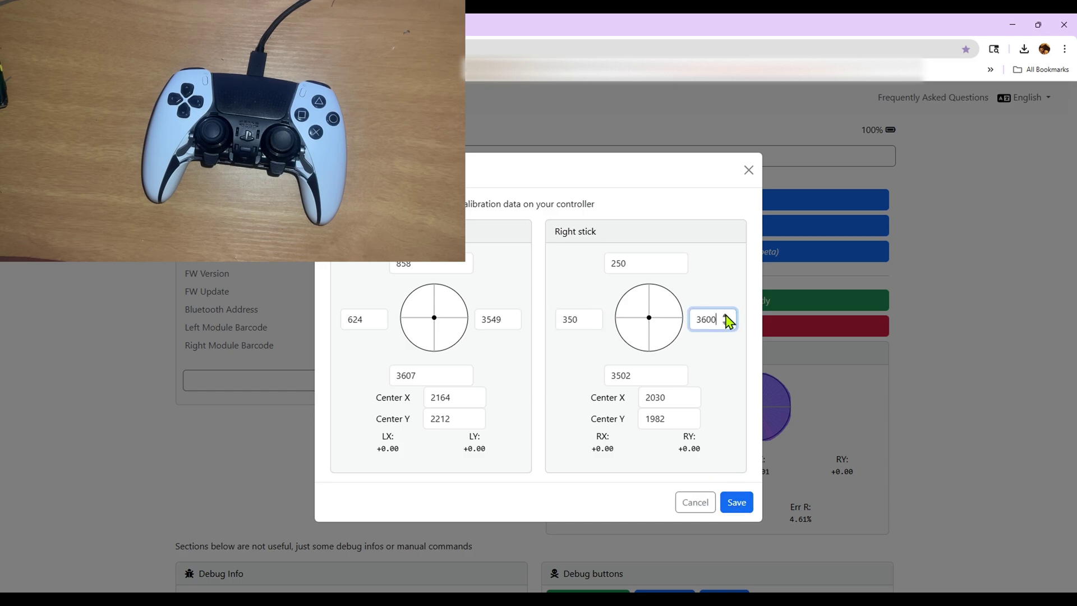
{"action": "left_click", "coordinate": [733, 503]}
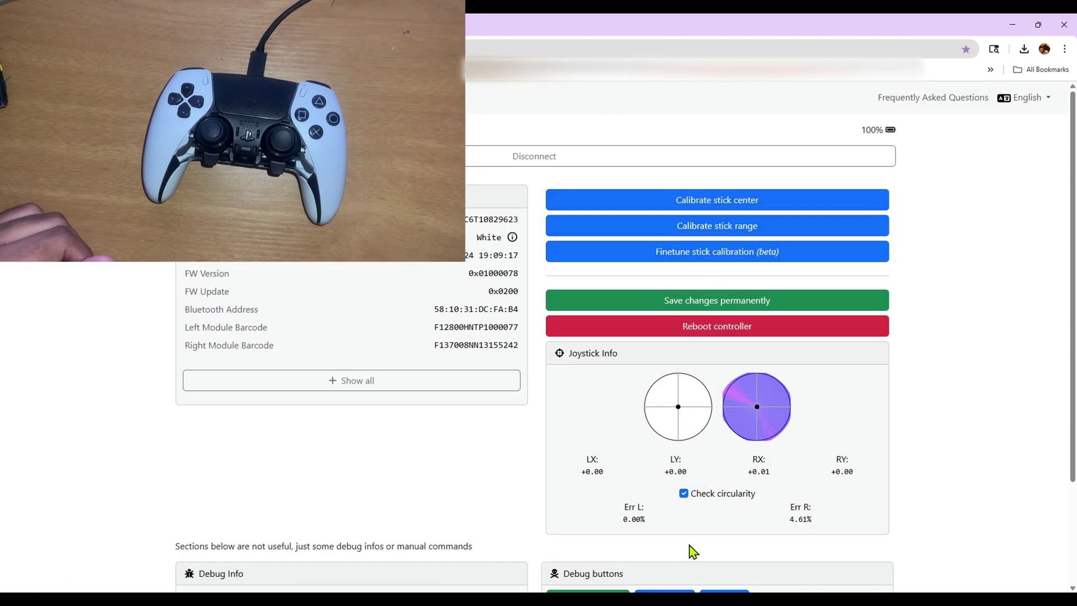
{"action": "double_click", "coordinate": [702, 494]}
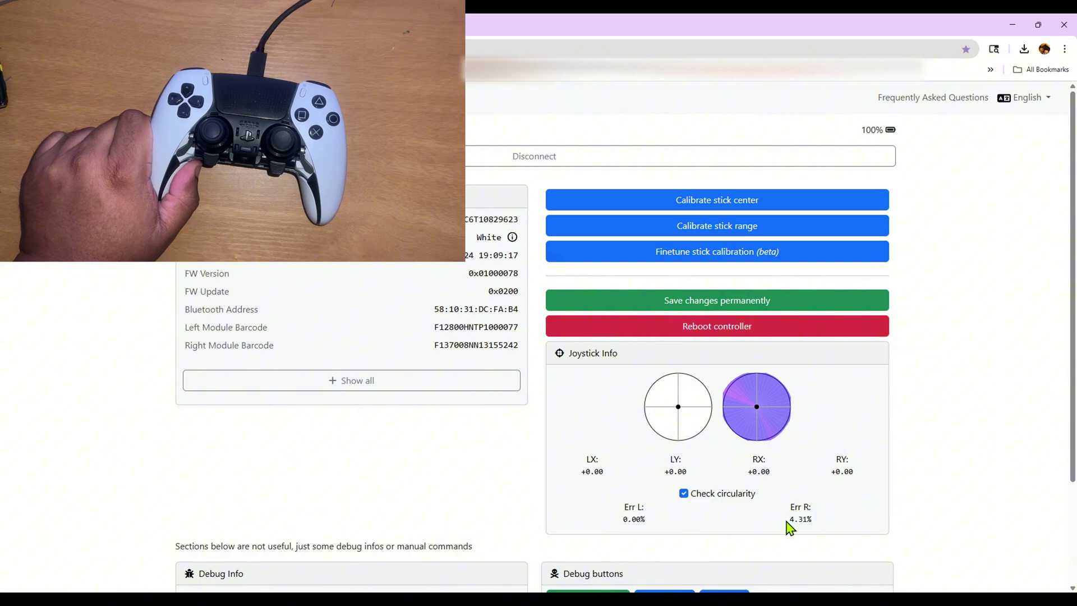
Restart the circularity check once more, and save the calibration changes permanently to the controller
{"action": "left_click", "coordinate": [684, 494]}
{"action": "left_click", "coordinate": [685, 494]}
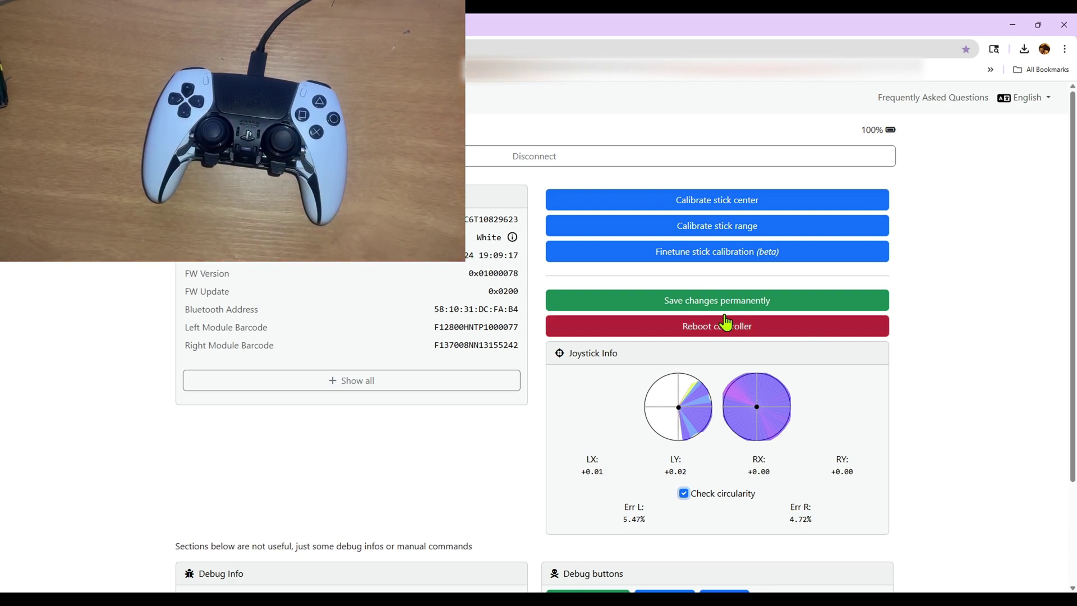
{"action": "left_click", "coordinate": [776, 301]}
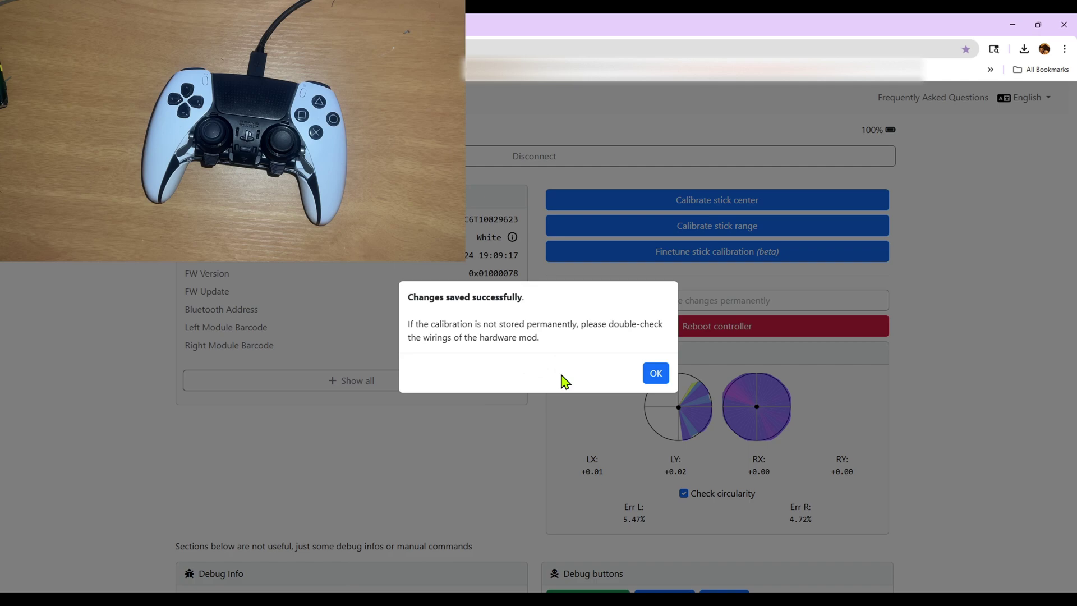
{"action": "left_click", "coordinate": [651, 380]}
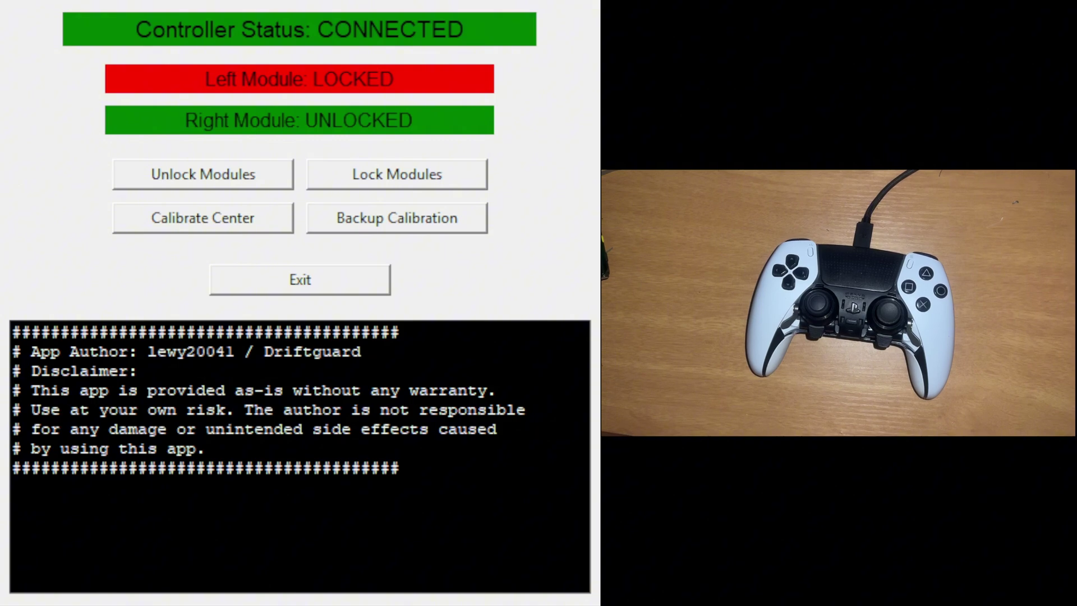
In the Driftguard module app, calibrate the sticks' center point and lock both stick modules
{"action": "left_click", "coordinate": [213, 220]}
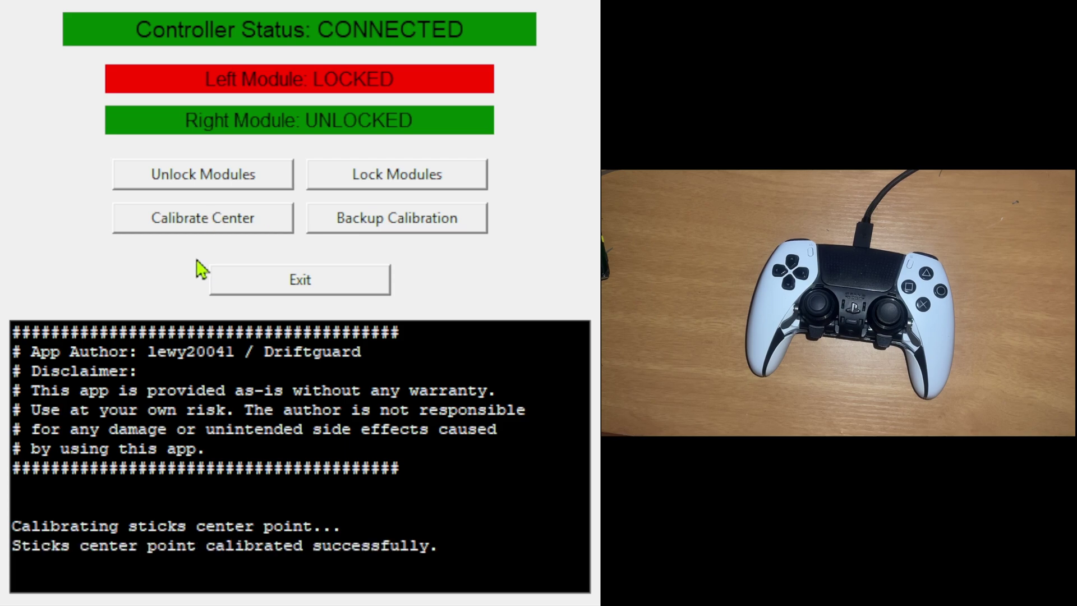
{"action": "left_click", "coordinate": [405, 189]}
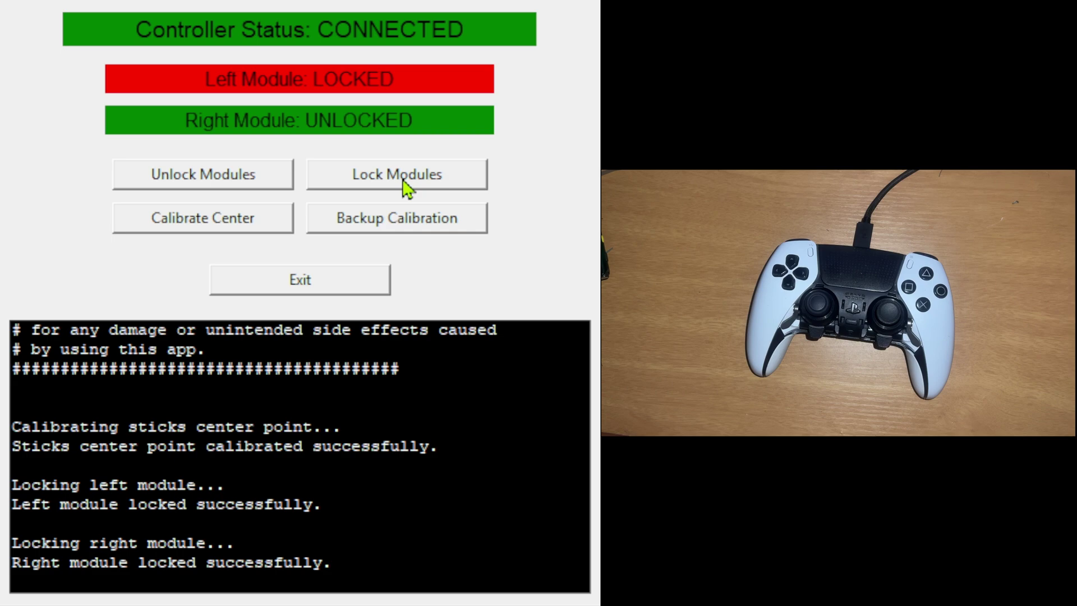